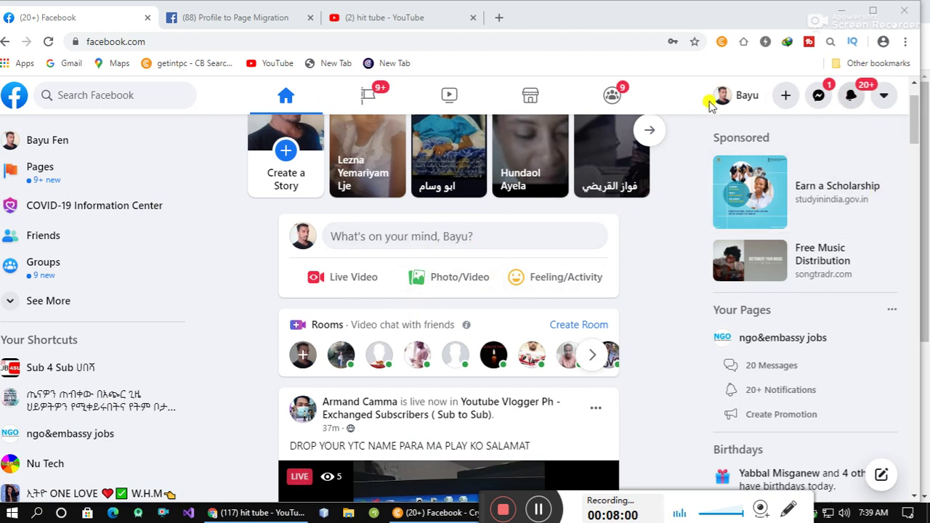
Step: Open the account's own profile page and look it over
click(884, 99)
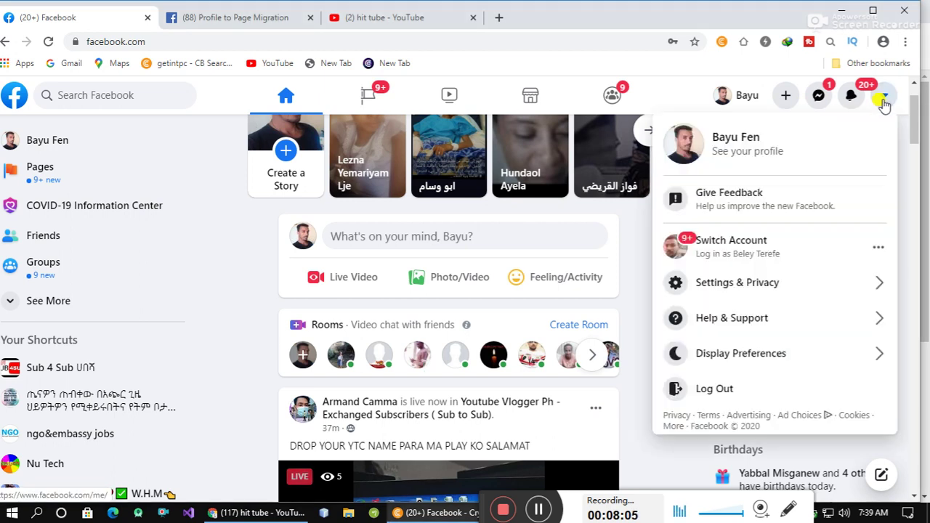
click(740, 101)
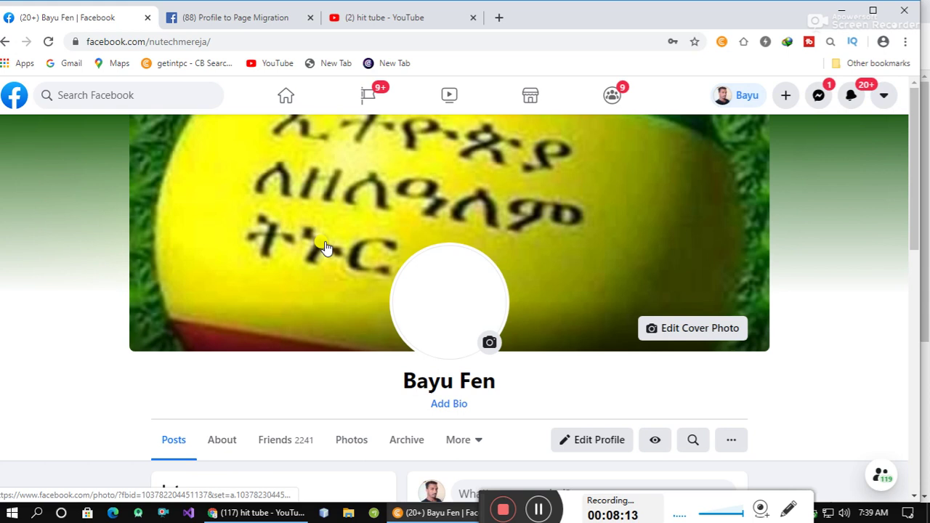
scroll(326, 246, down, 1)
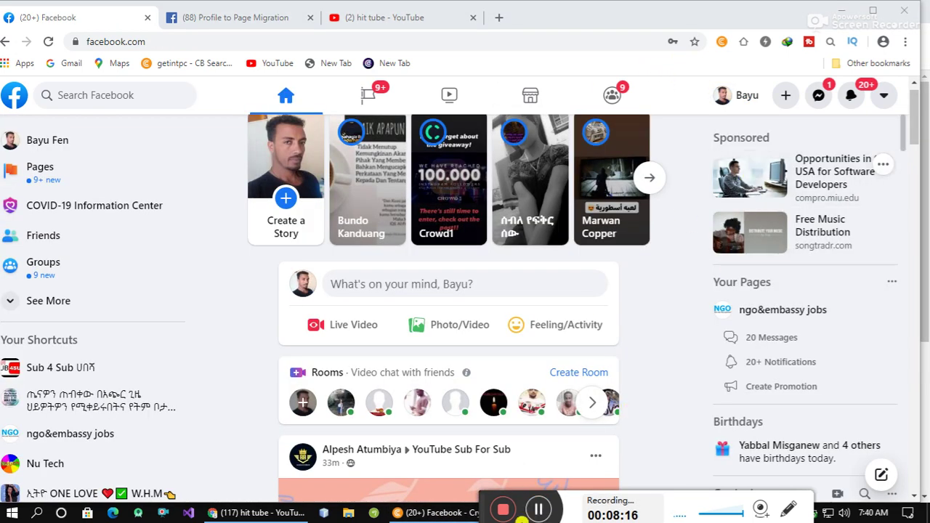
Step: Start creating a new Facebook Page and enter "hit tube" as its page name
click(784, 98)
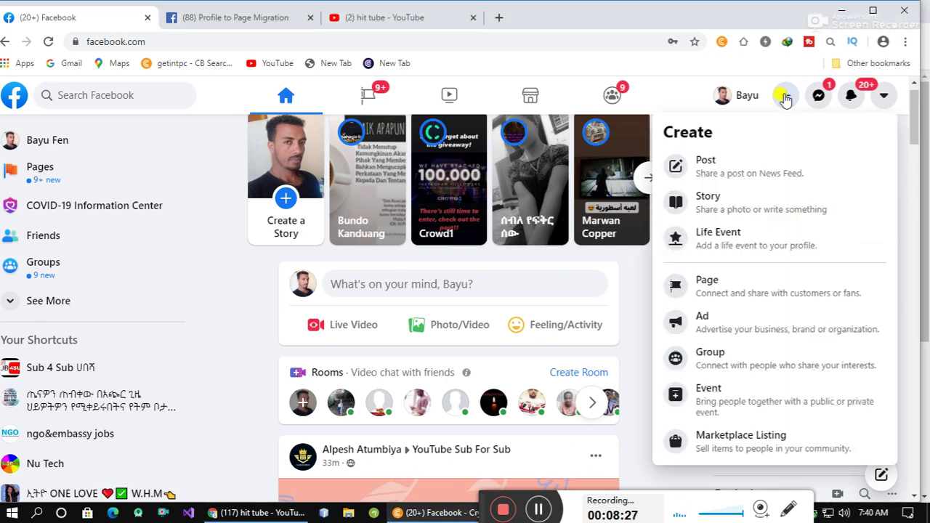
click(712, 289)
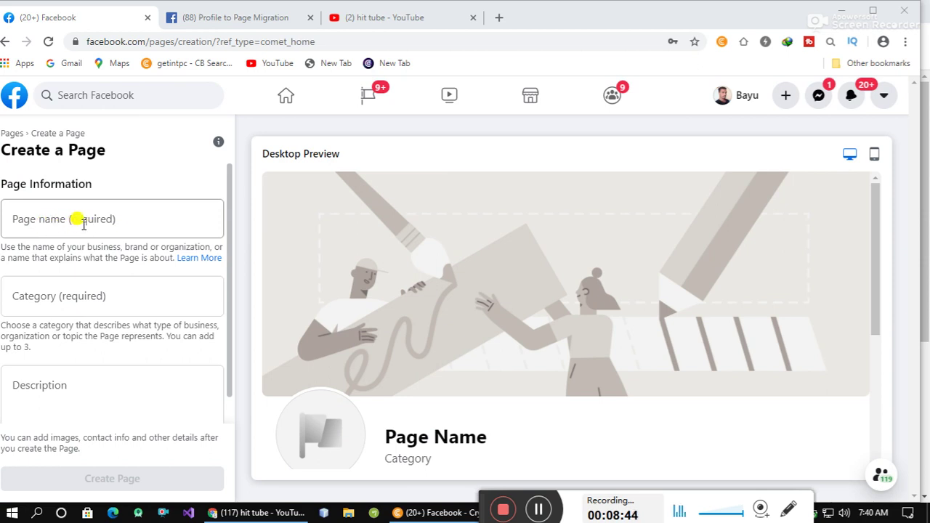
scroll(53, 223, down, 1)
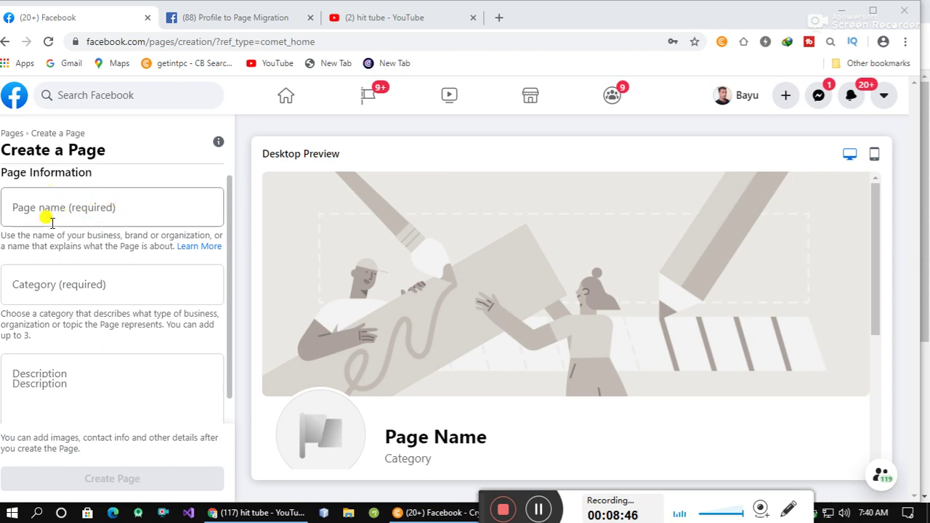
scroll(44, 216, up, 1)
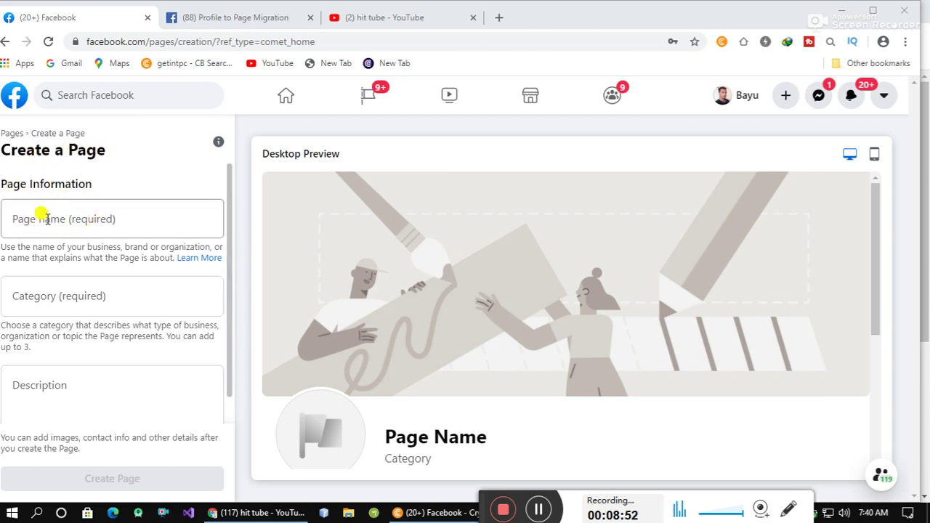
click(90, 217)
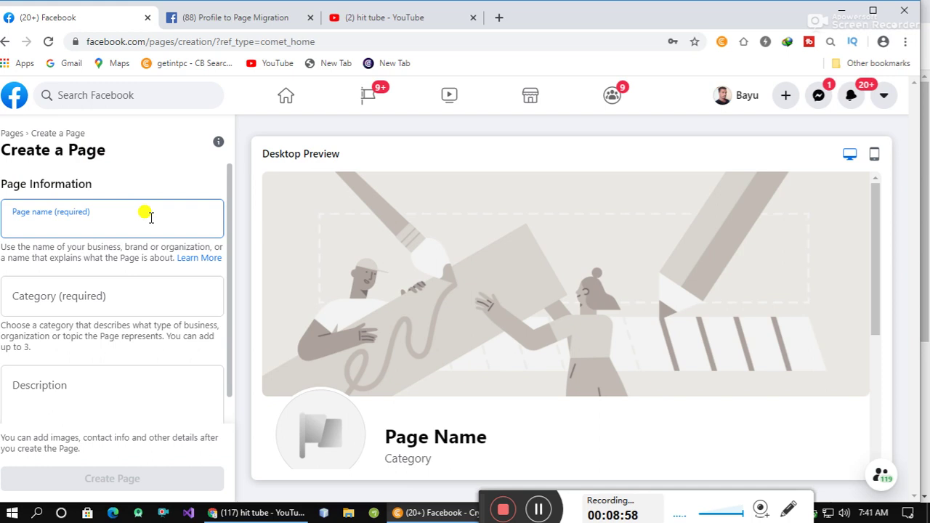
text(hittube)
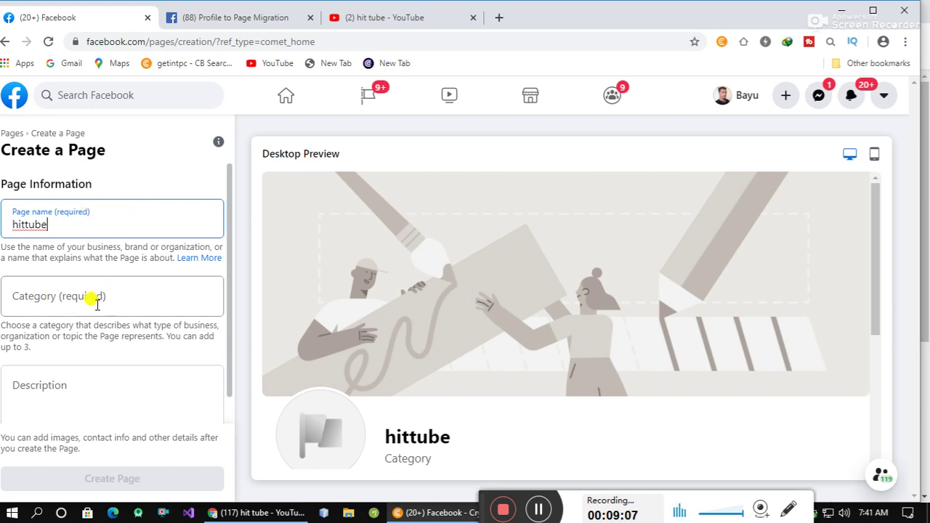
click(26, 225)
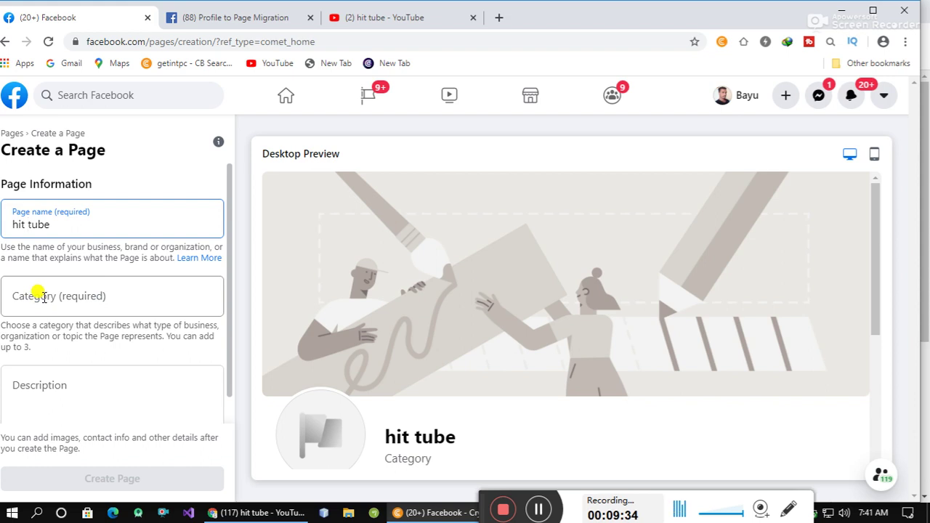
Step: Assign the categories Video Creator and Video Game to the new page
click(43, 297)
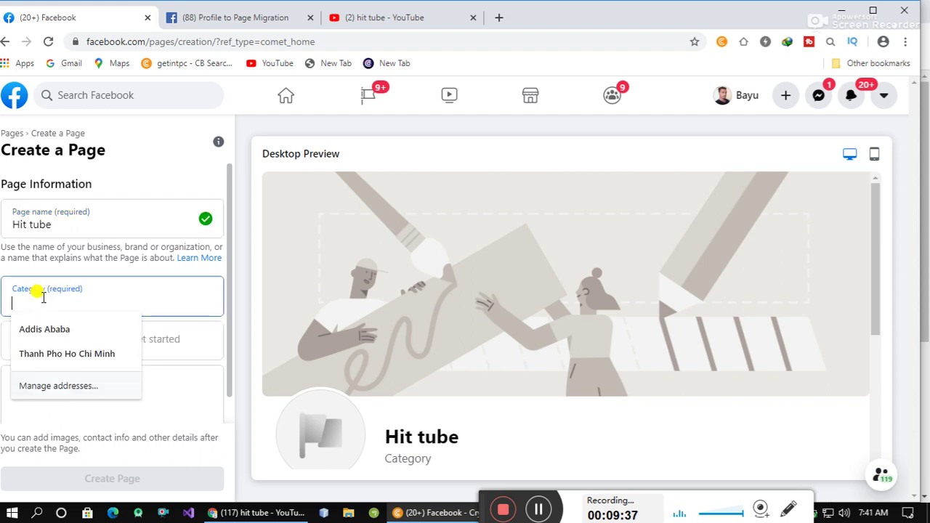
text(v)
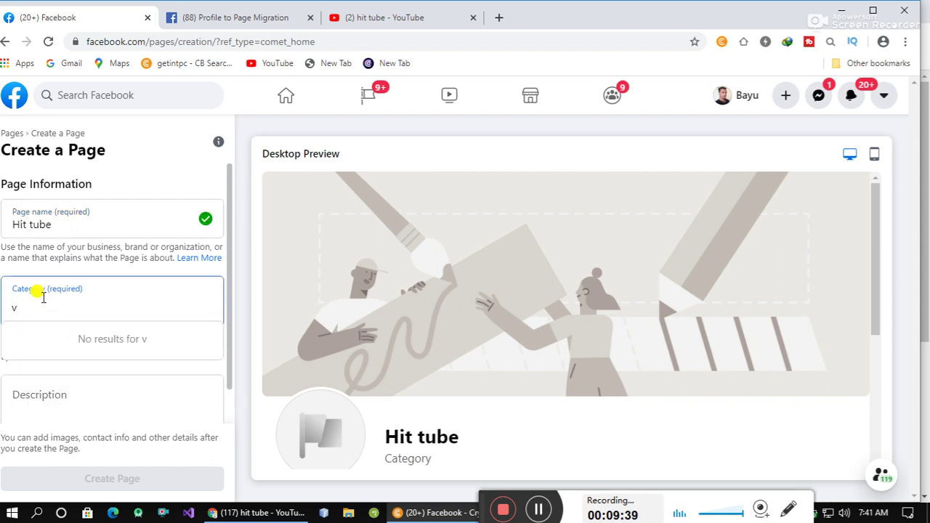
text(id)
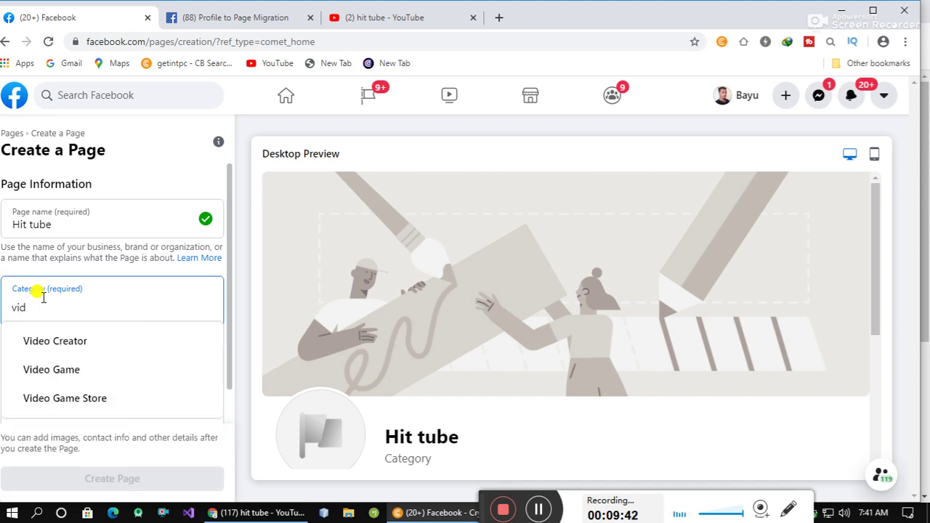
click(64, 344)
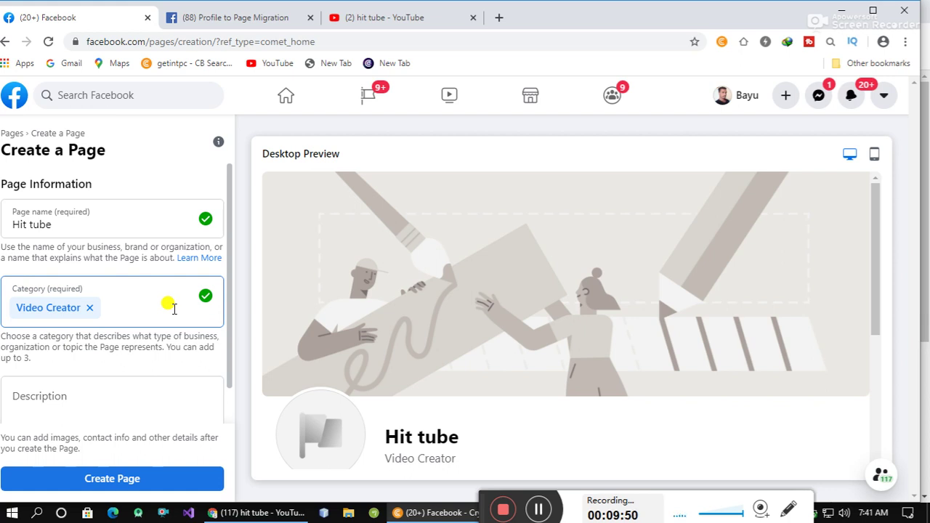
text(vid)
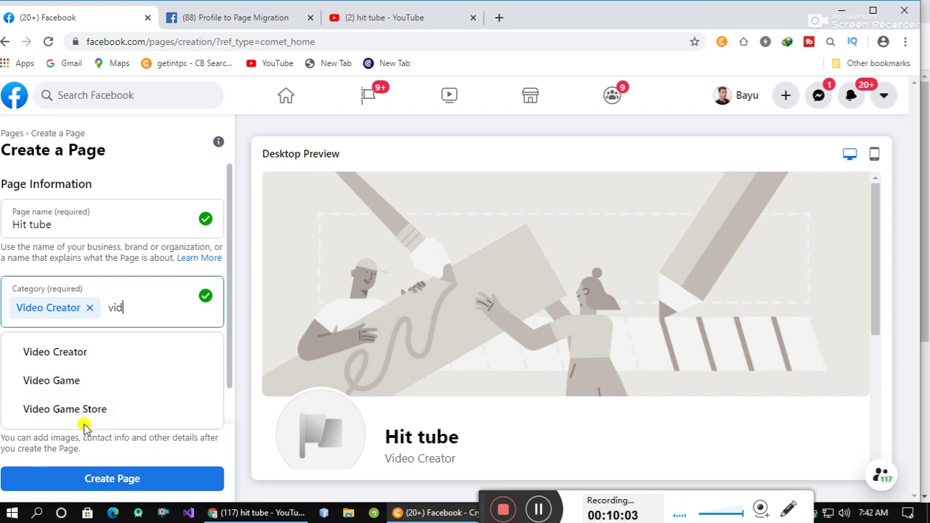
click(59, 383)
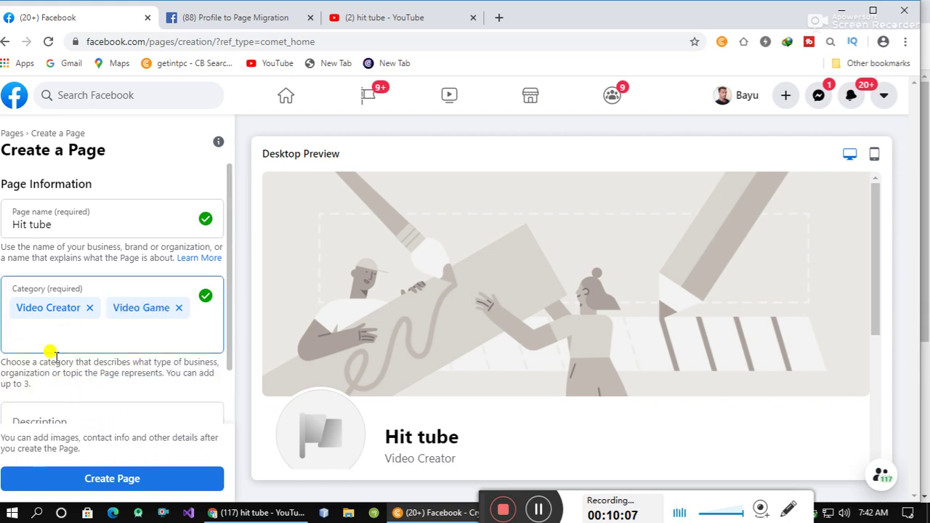
Step: Fill in the page description with a summary of the channel's technology and online-earning content plus the YouTube subscribe link
scroll(82, 388, down, 1)
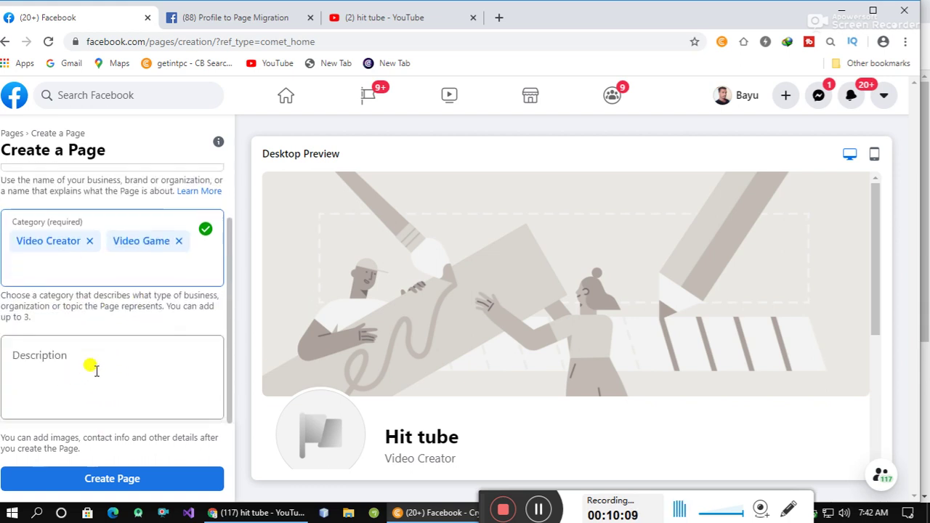
click(42, 361)
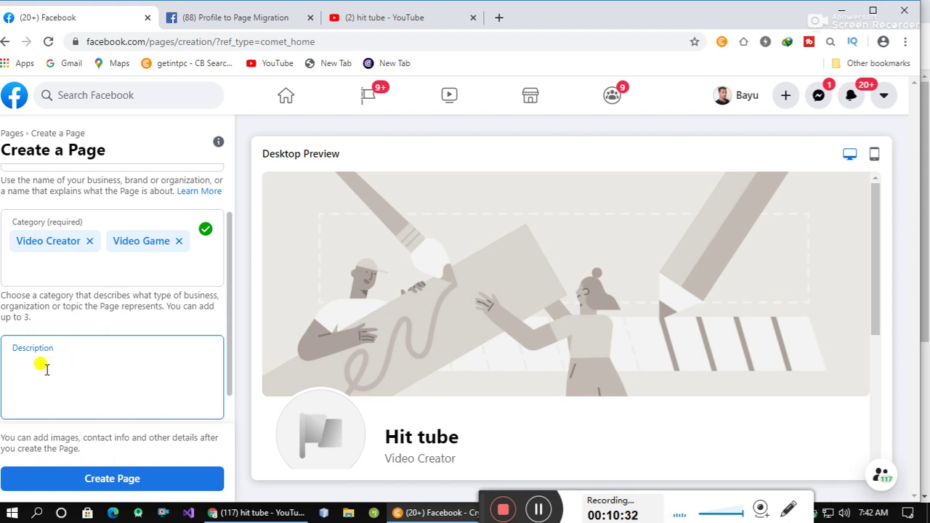
click(101, 370)
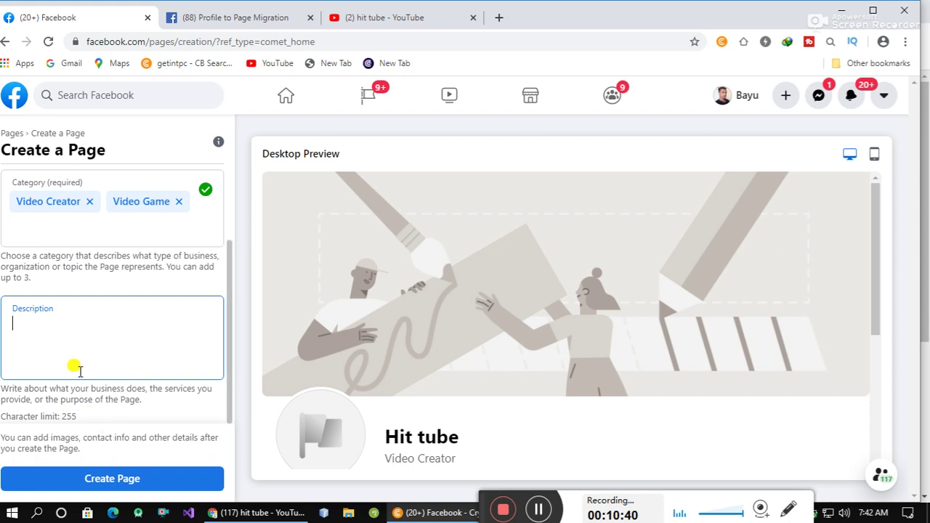
scroll(76, 369, up, 2)
scroll(87, 374, down, 2)
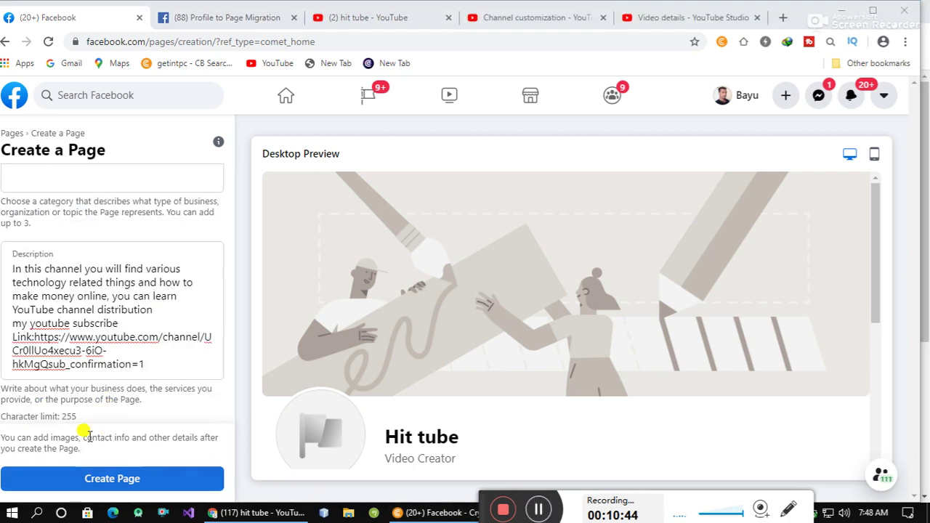
Step: Review the entered name, categories and description, and create the page
scroll(124, 313, up, 1)
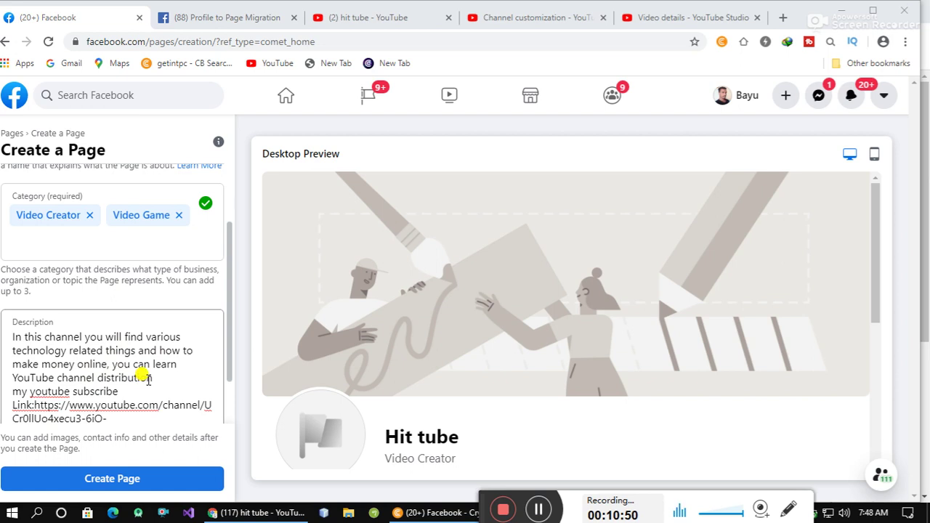
scroll(137, 367, down, 1)
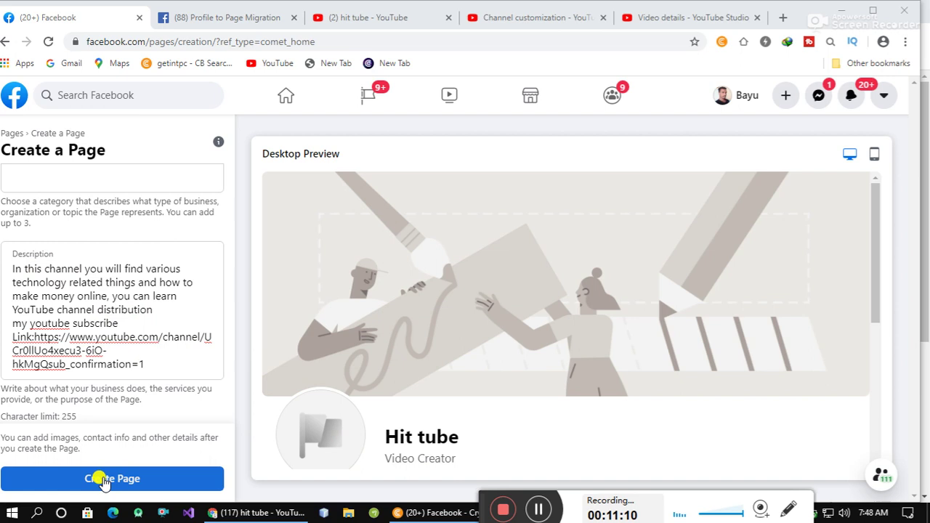
scroll(79, 290, up, 2)
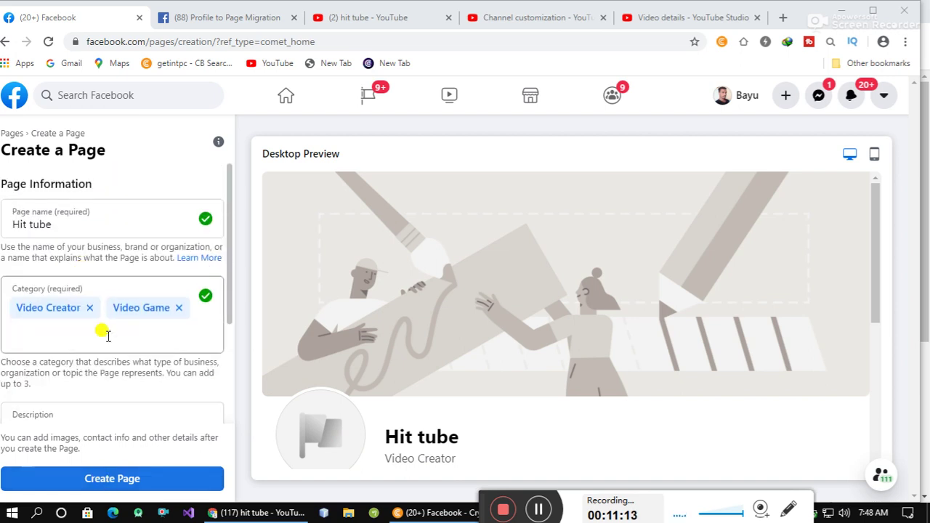
scroll(109, 364, down, 2)
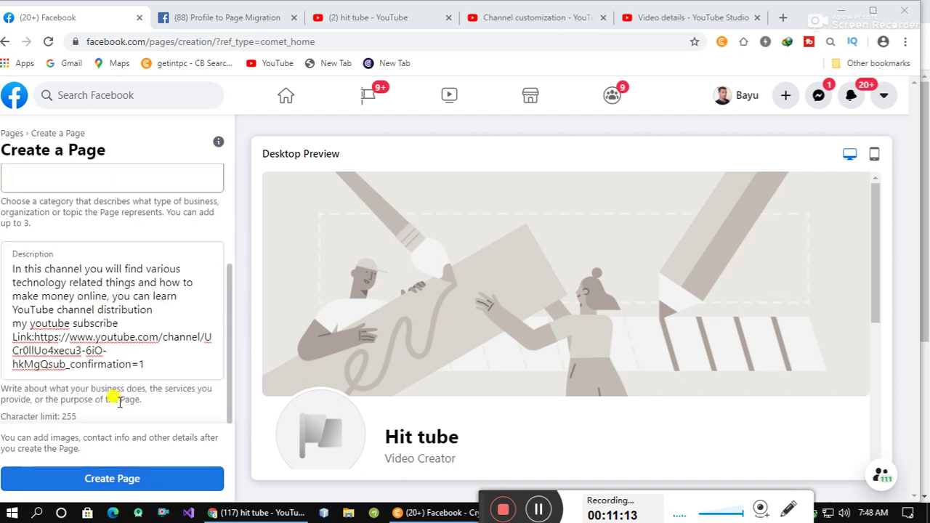
click(115, 480)
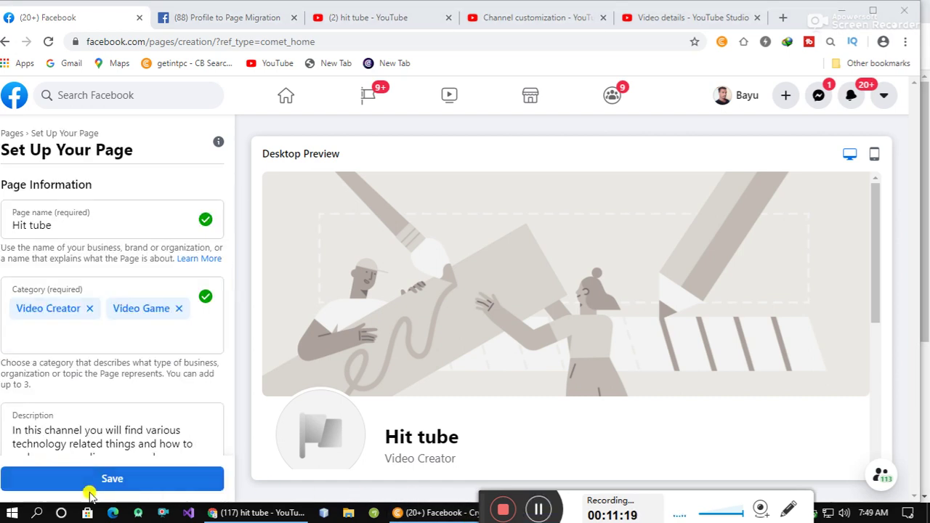
Step: Save the new page's setup without adding a profile picture or cover photo
scroll(143, 412, down, 3)
scroll(143, 412, down, 3)
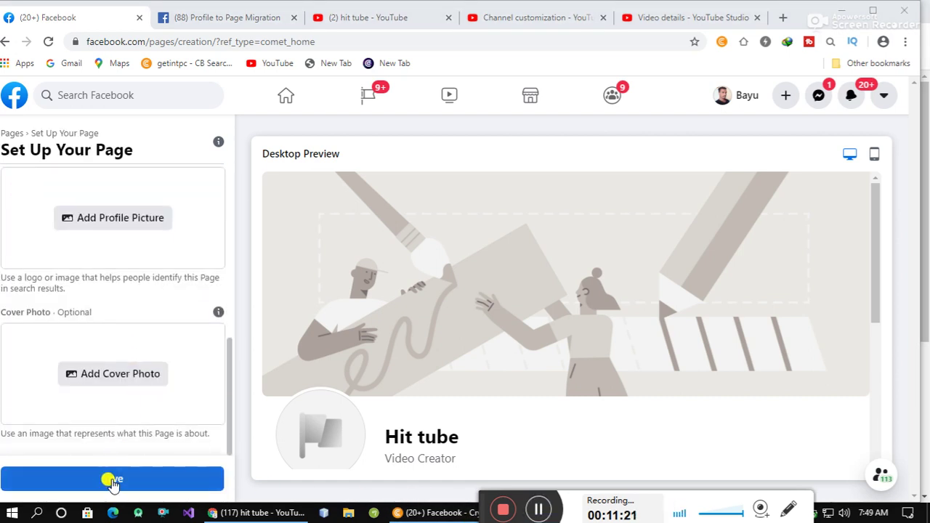
click(113, 479)
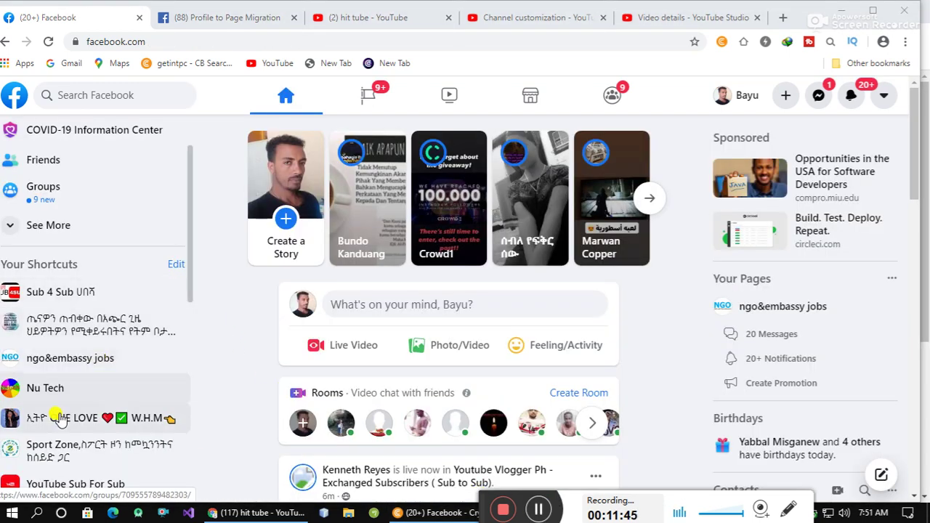
Step: Open the shortcuts editor from the home feed and locate the Hit tube page in its list
scroll(73, 356, down, 1)
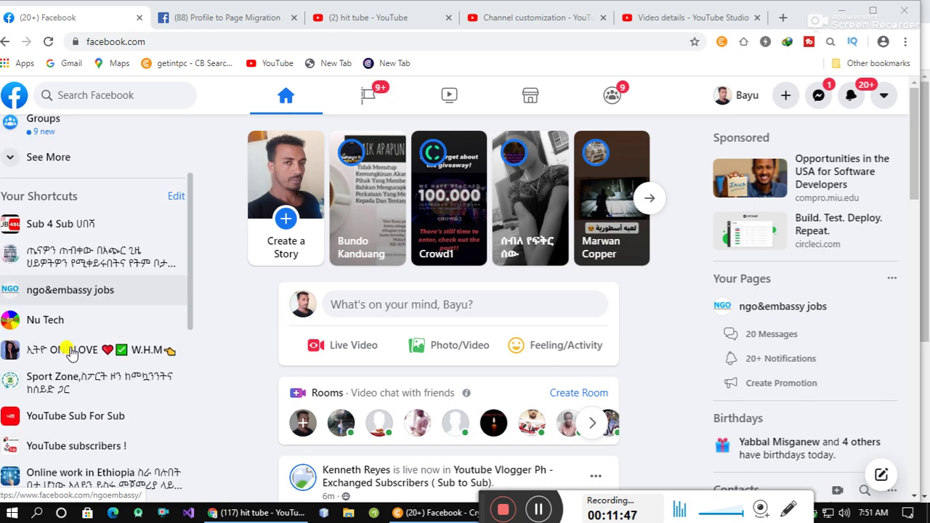
scroll(72, 327, up, 2)
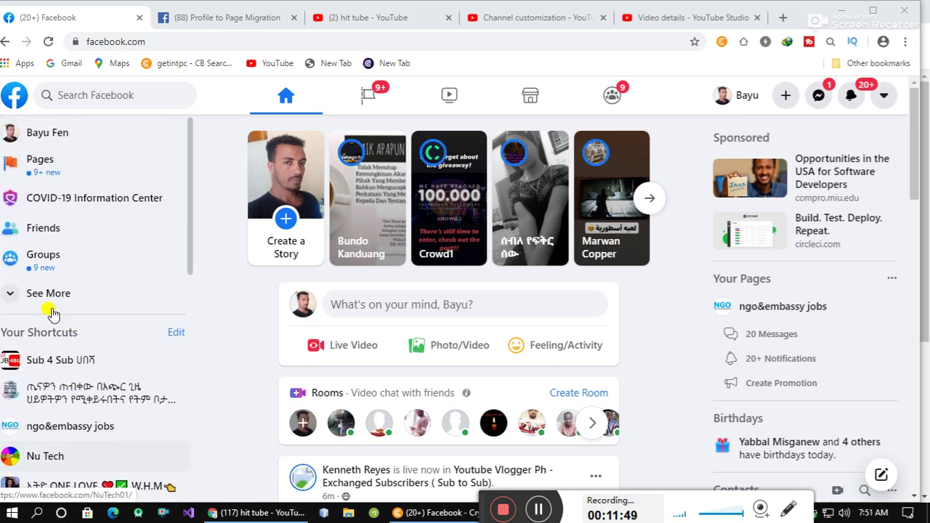
scroll(124, 326, down, 1)
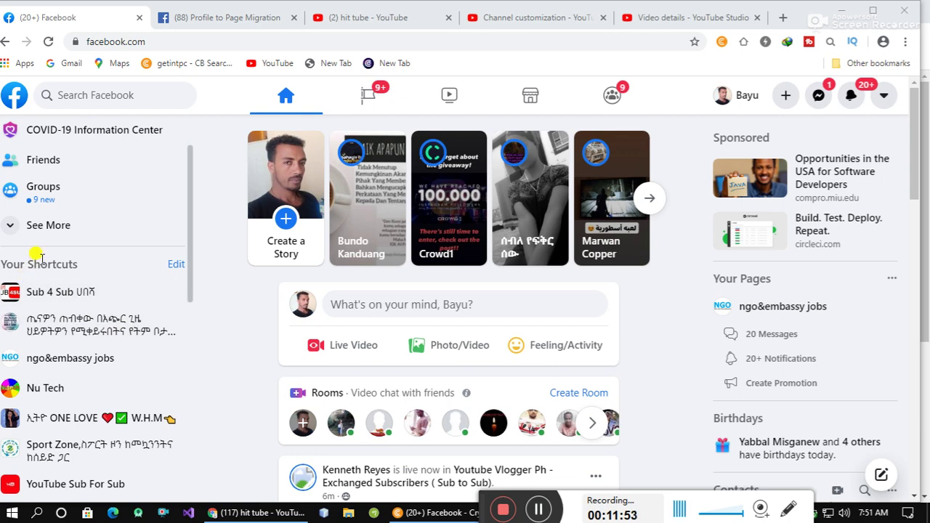
click(176, 266)
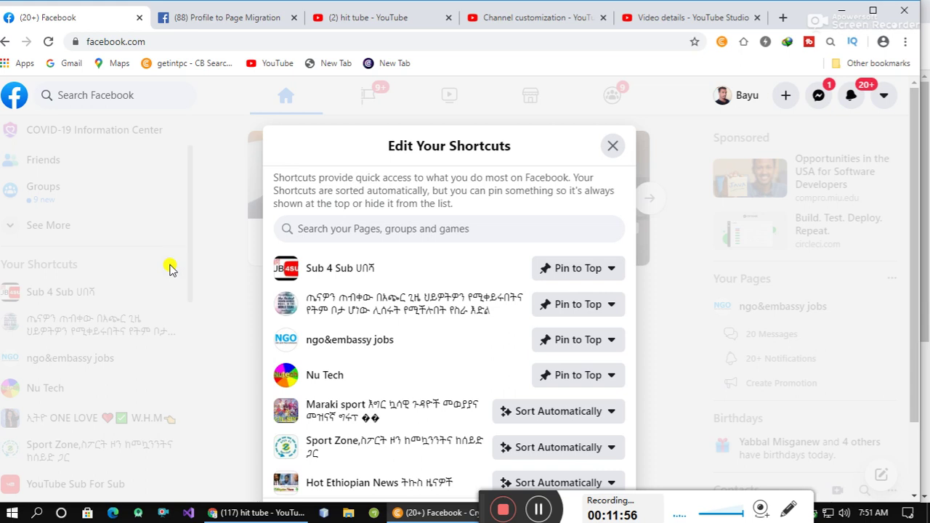
scroll(390, 364, down, 10)
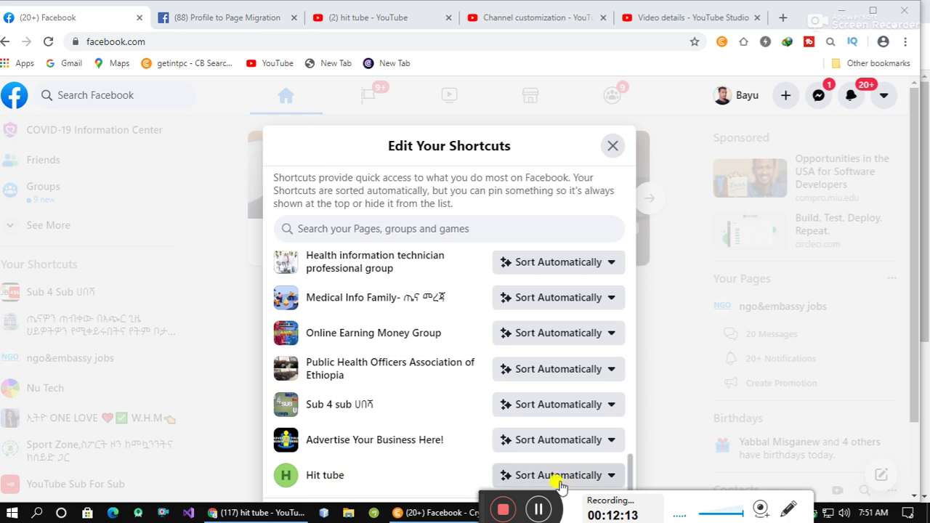
Step: Pin the Hit tube page to the top of the shortcuts list and save the shortcut changes
click(609, 477)
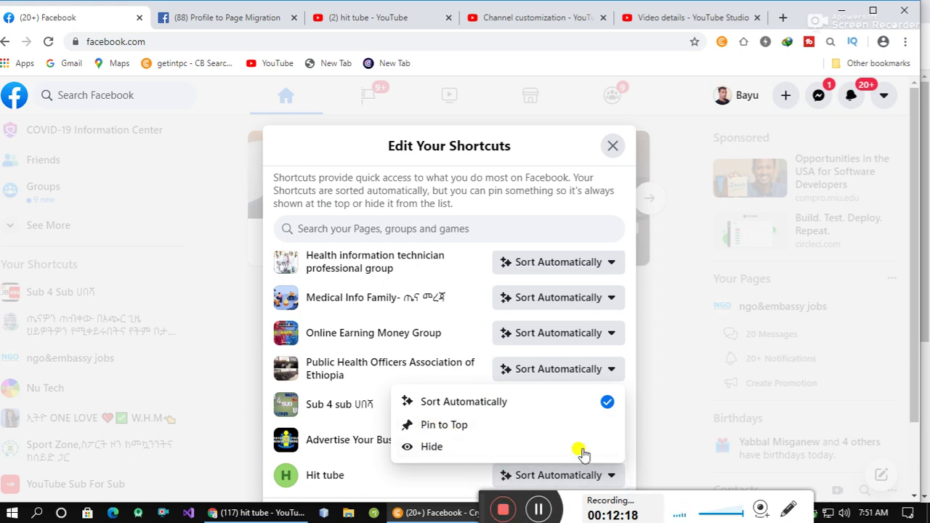
click(607, 405)
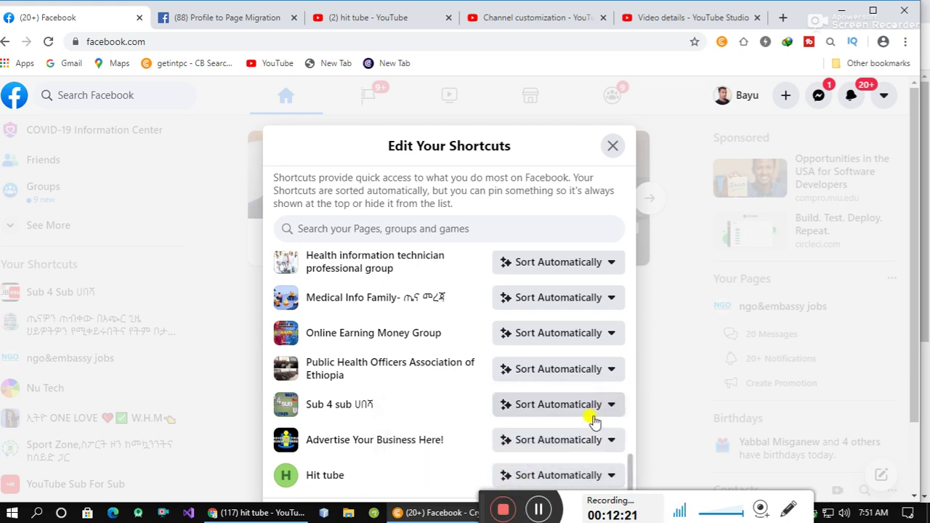
click(610, 477)
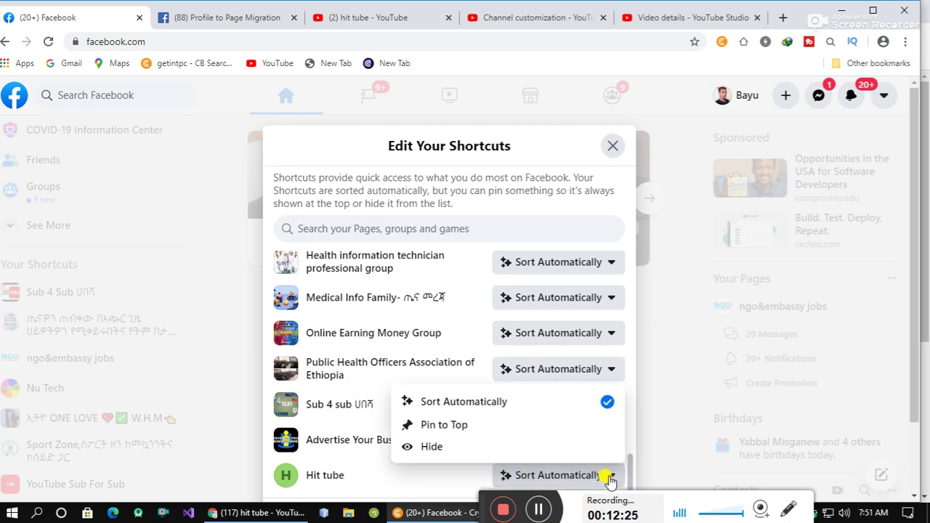
click(450, 428)
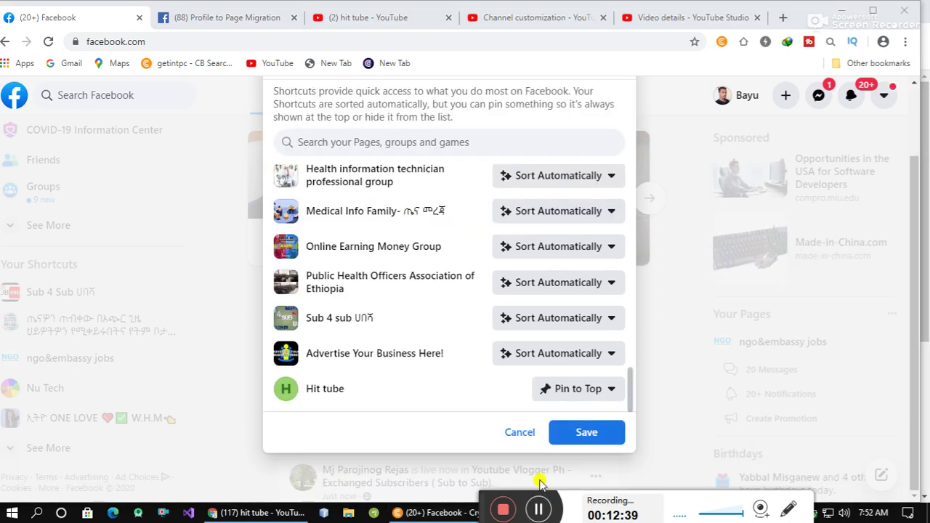
click(560, 432)
click(587, 433)
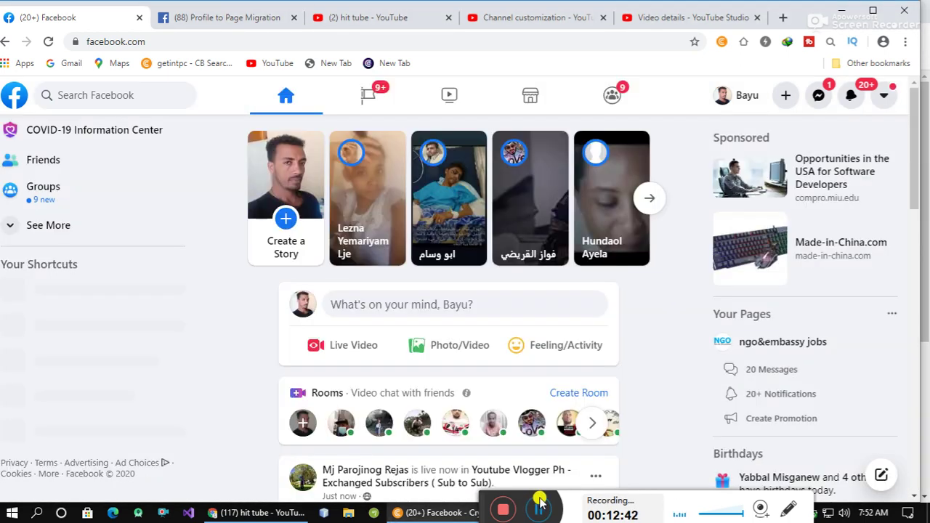
click(538, 510)
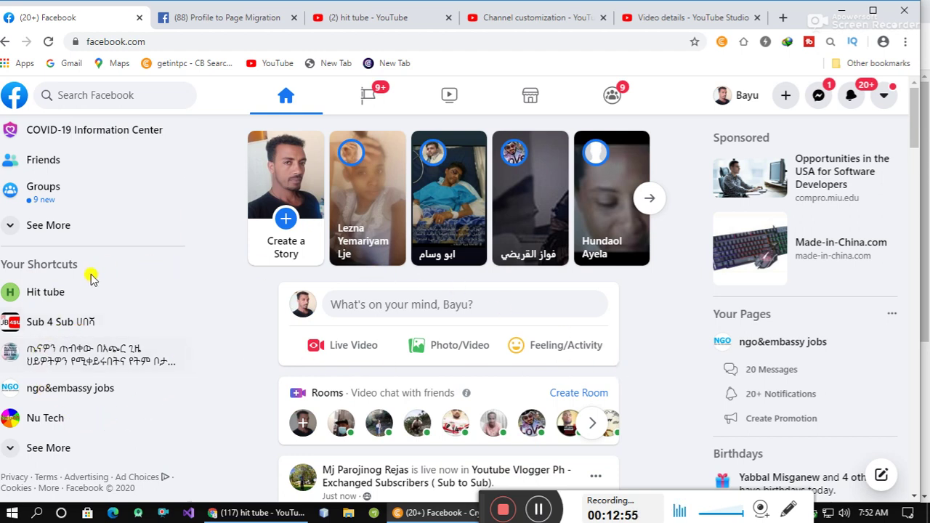
Step: Open the Hit tube page from the home shortcuts and look over its header, friend invitation and posting sections
click(52, 301)
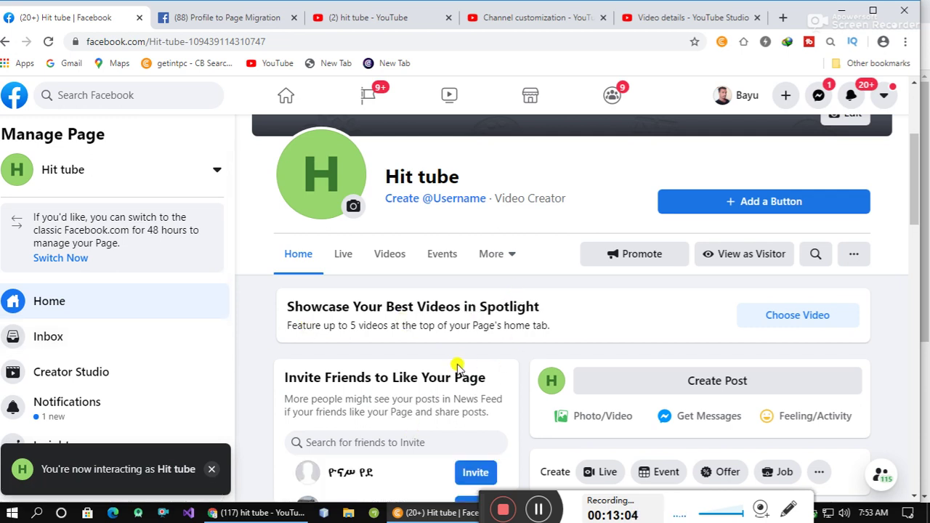
scroll(458, 367, down, 2)
scroll(511, 383, down, 3)
scroll(512, 389, up, 3)
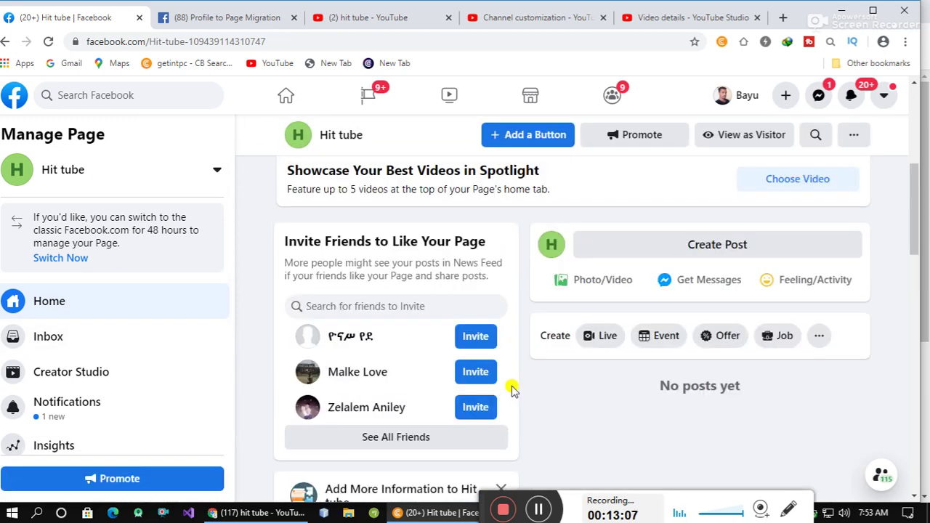
scroll(523, 396, up, 3)
scroll(552, 388, down, 3)
scroll(553, 389, up, 3)
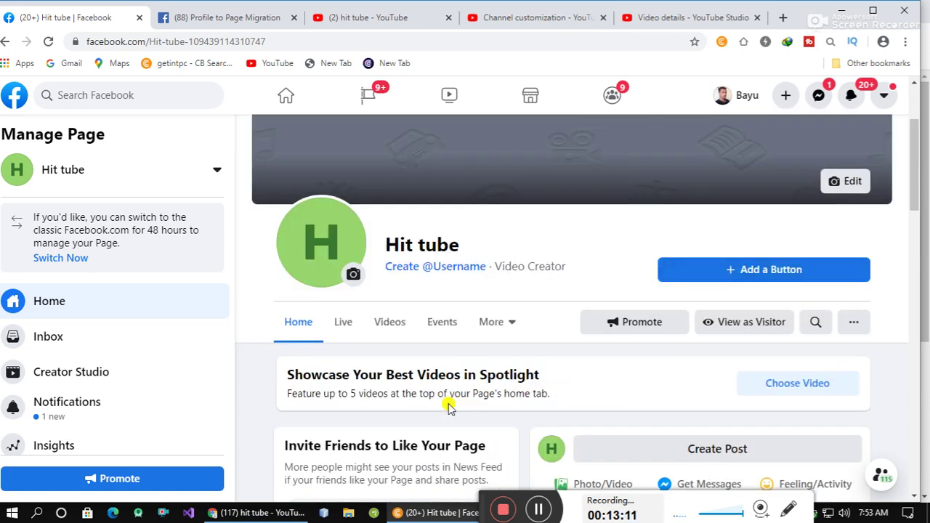
scroll(441, 407, down, 2)
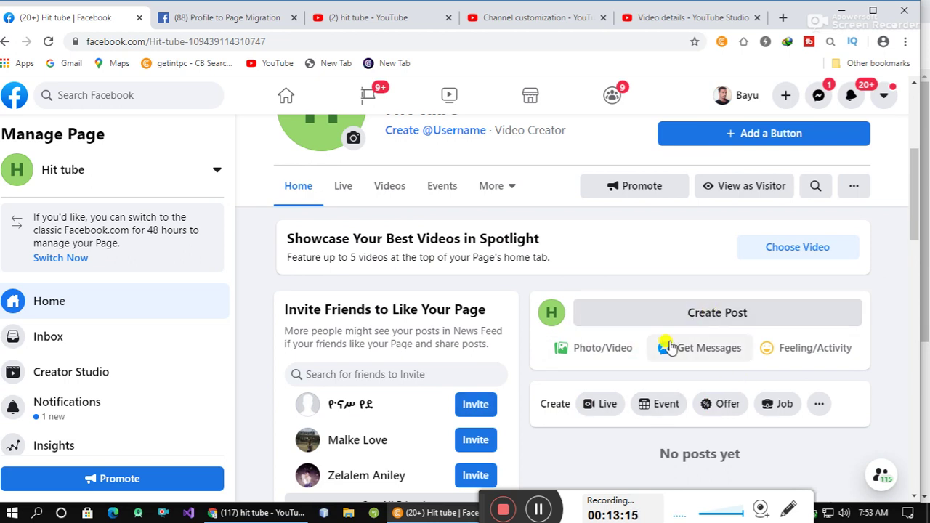
scroll(616, 346, up, 1)
scroll(691, 318, down, 2)
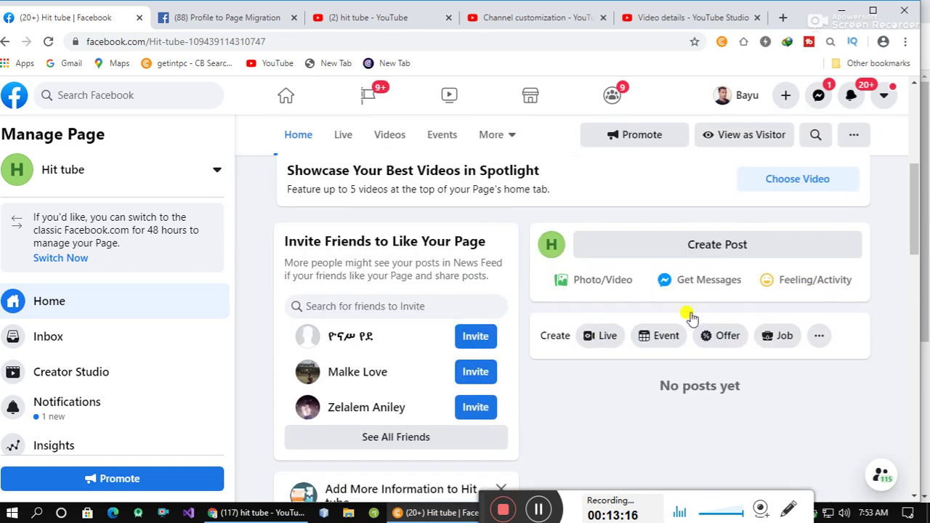
click(713, 246)
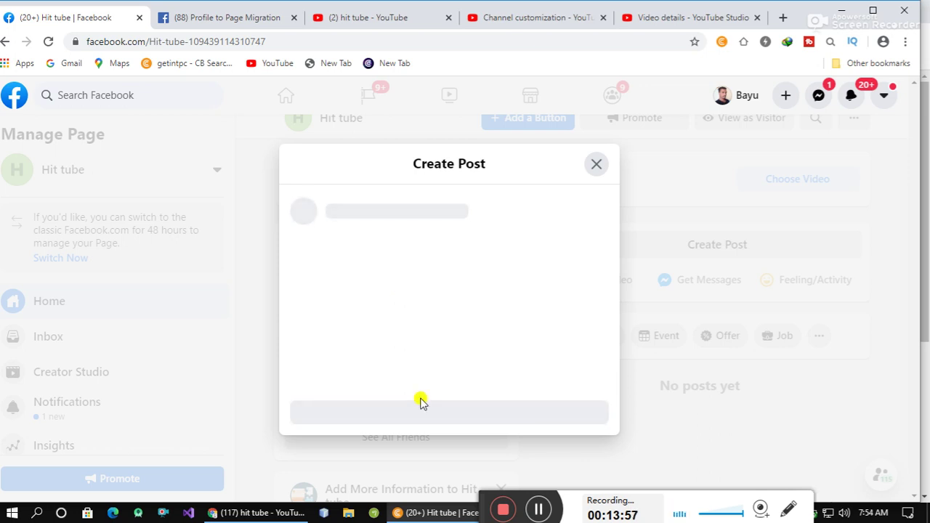
click(538, 508)
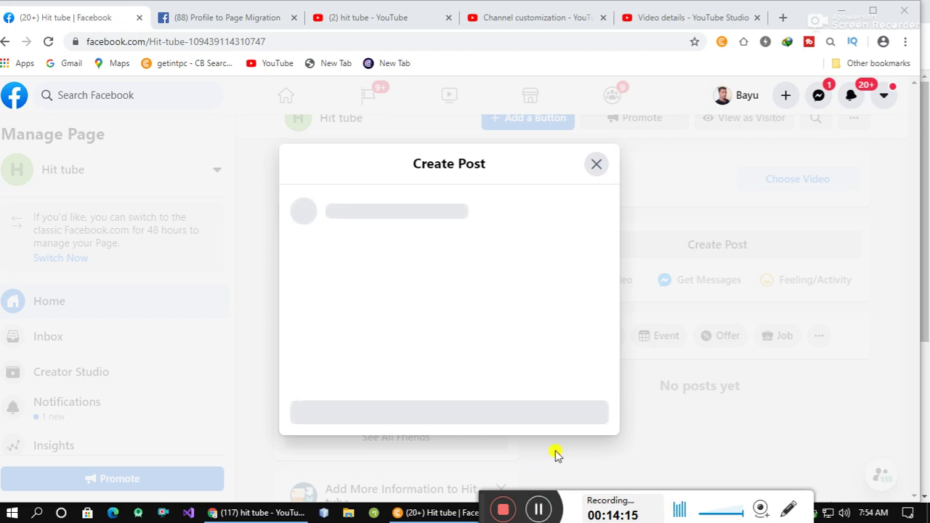
click(541, 509)
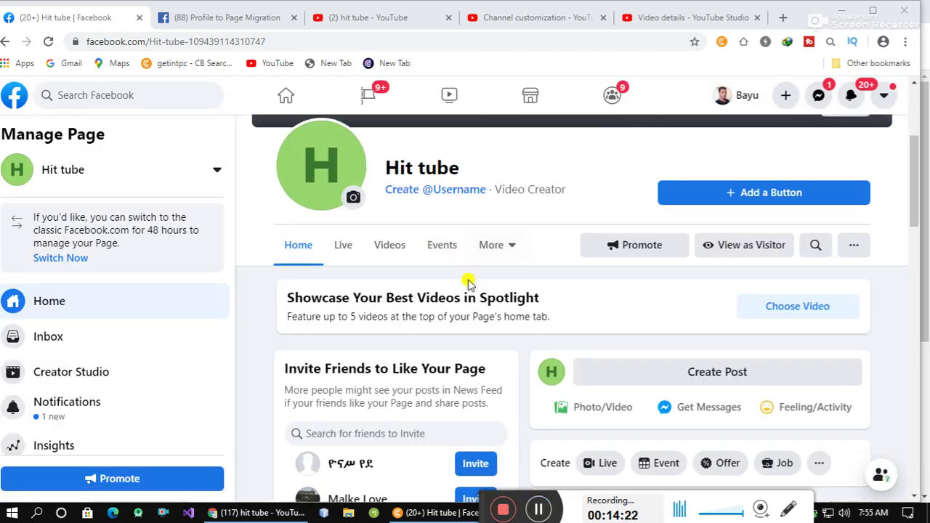
Step: Start creating a username for the Hit tube page and try Hit as the name
scroll(467, 282, down, 1)
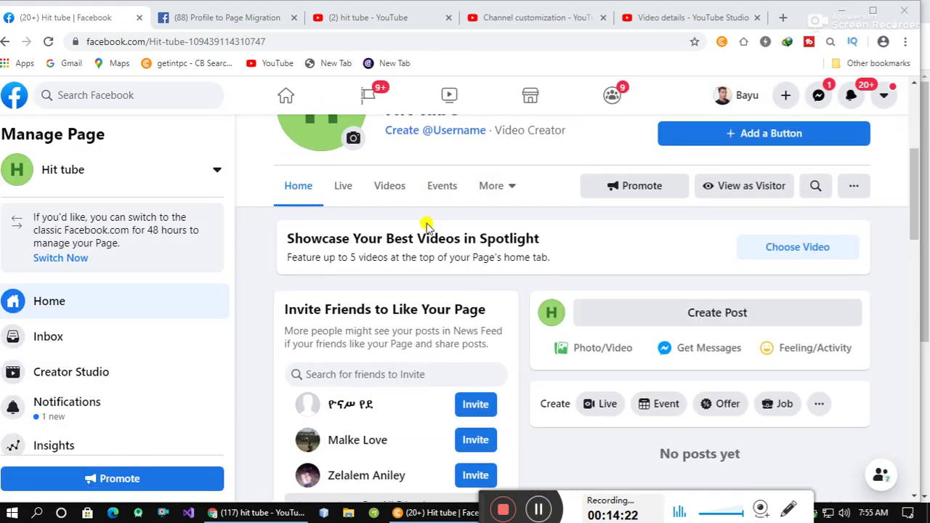
scroll(426, 228, up, 2)
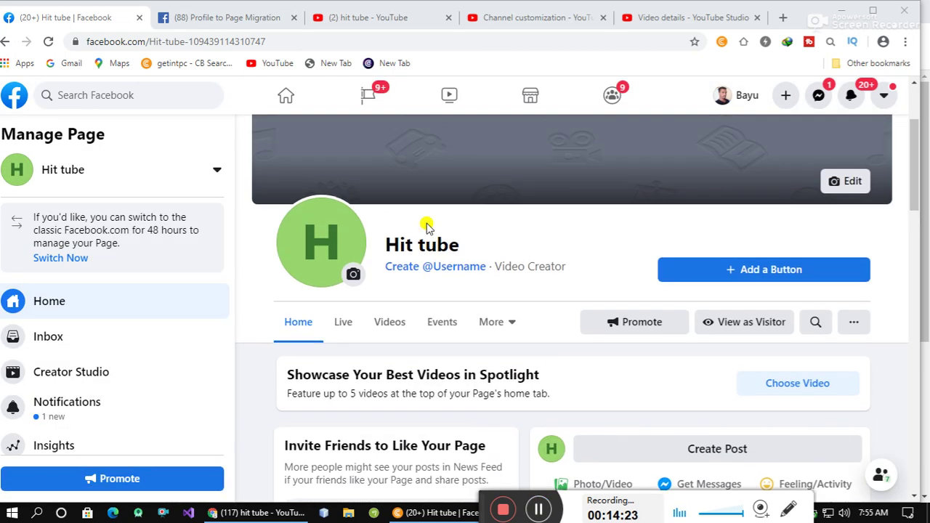
click(439, 267)
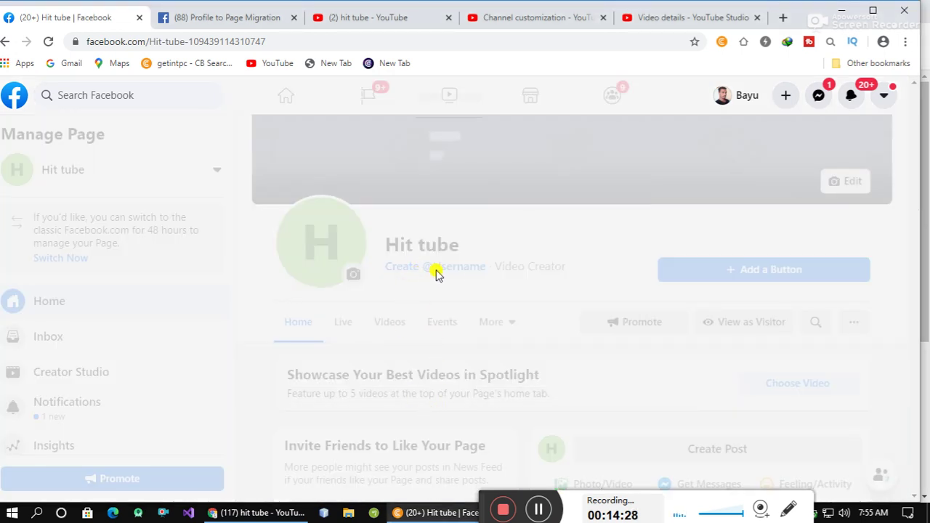
click(250, 331)
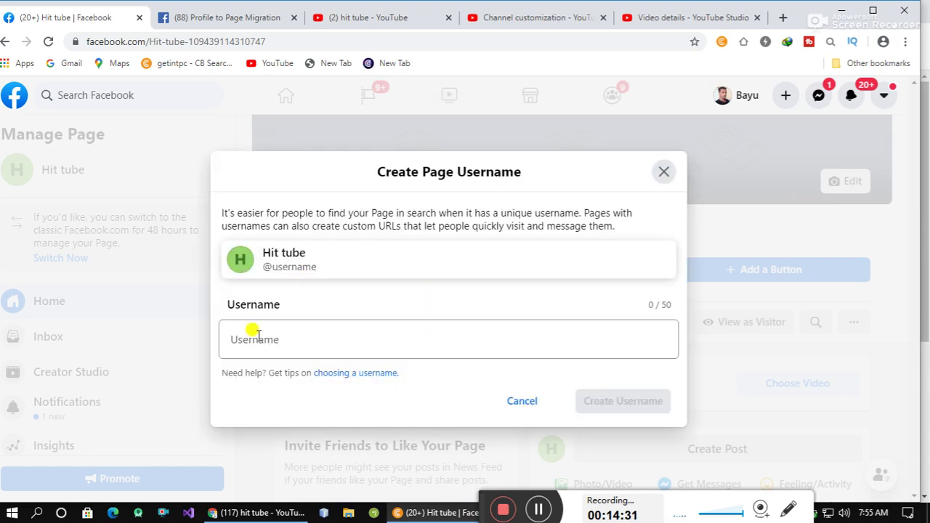
click(304, 342)
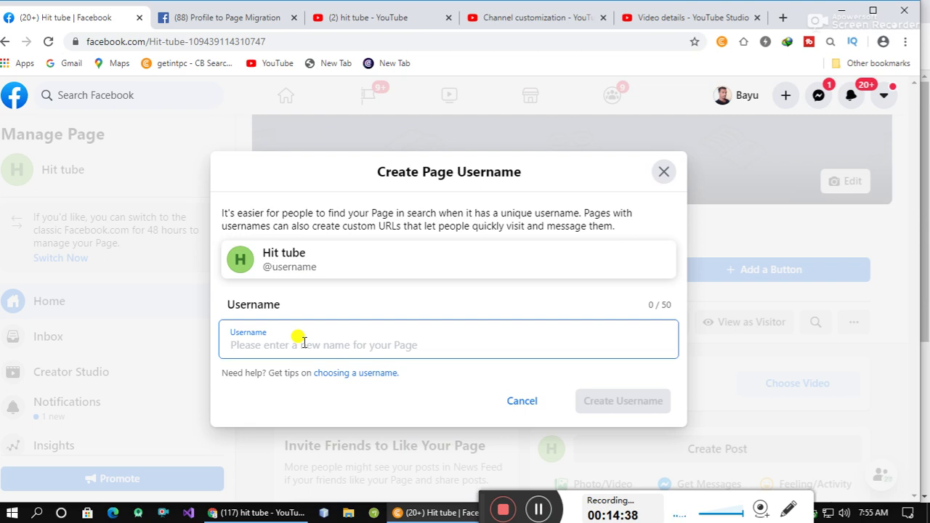
text(h)
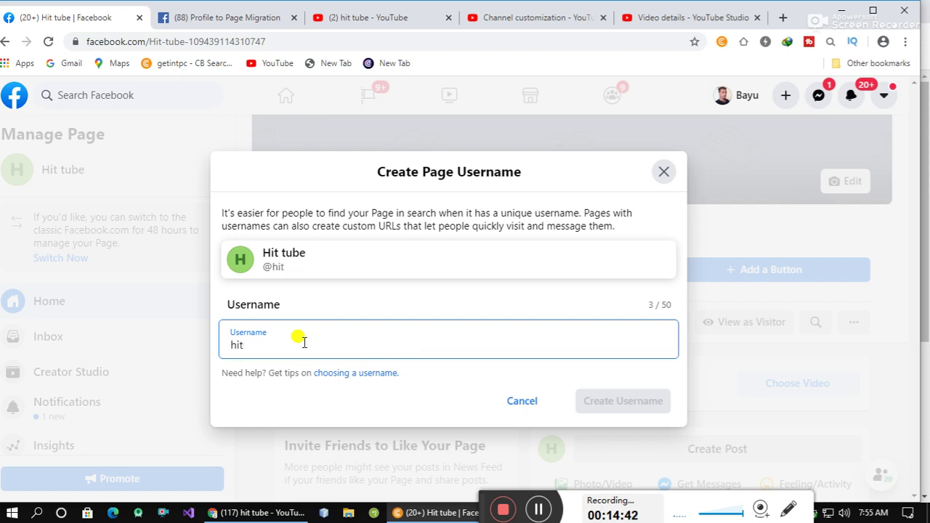
key(BackSpace)
text(H)
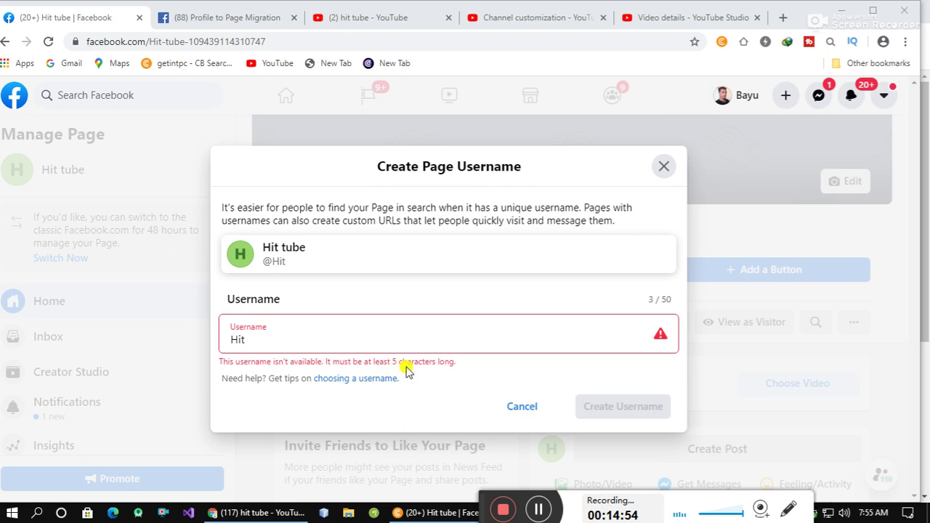
Step: Try the page usernames hit tube and hit tube3
click(257, 340)
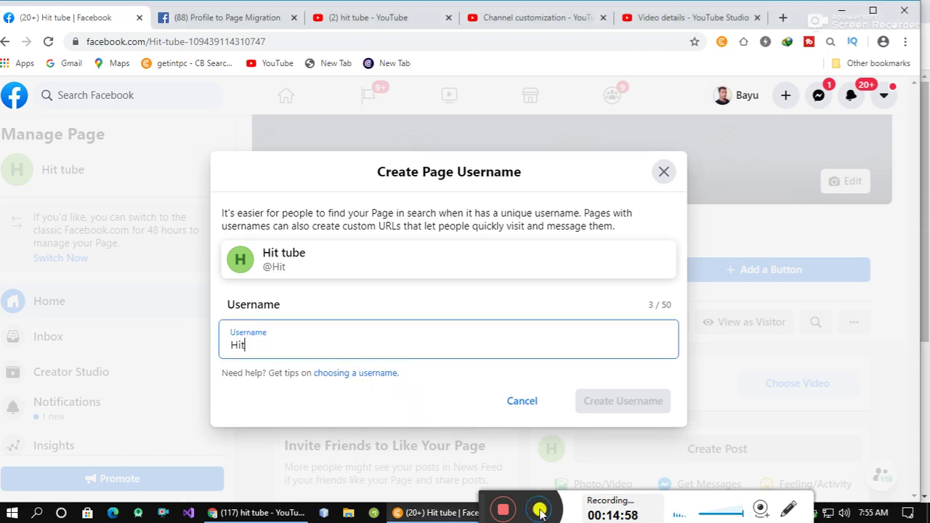
text(tube)
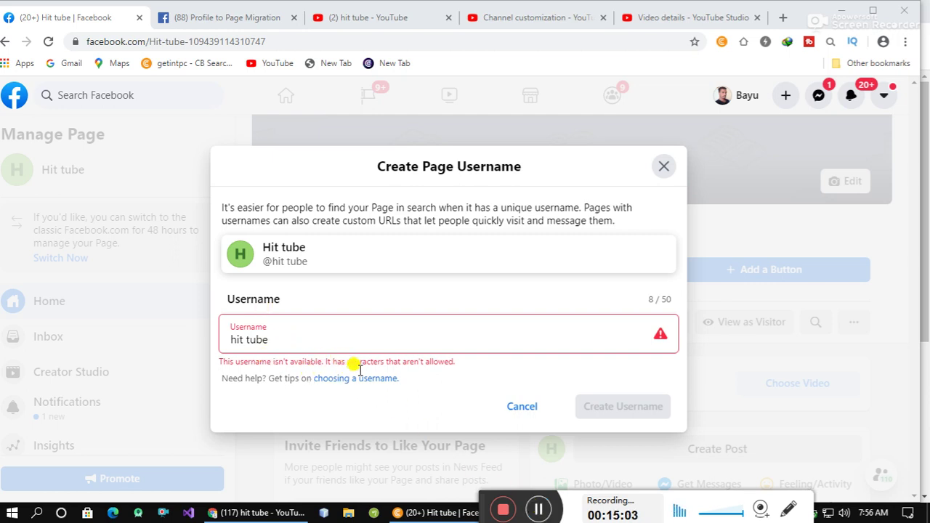
click(280, 343)
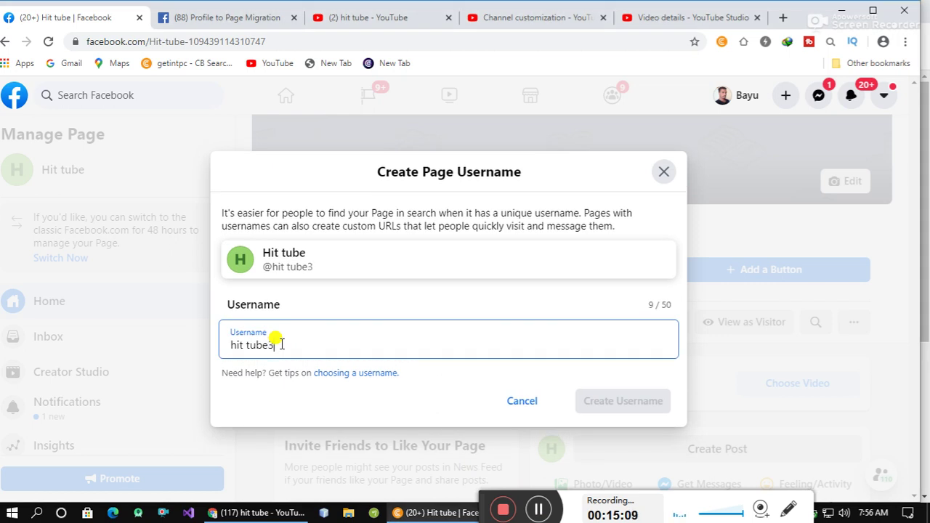
click(371, 303)
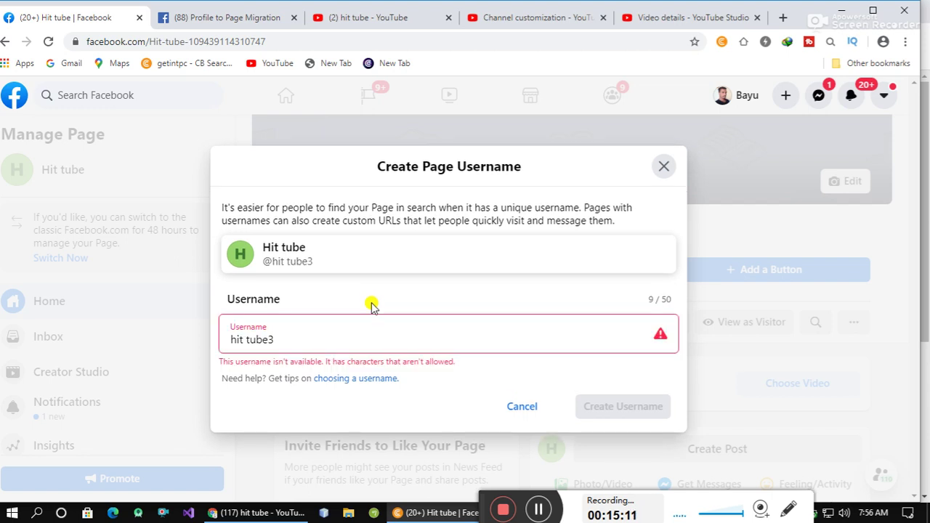
click(284, 344)
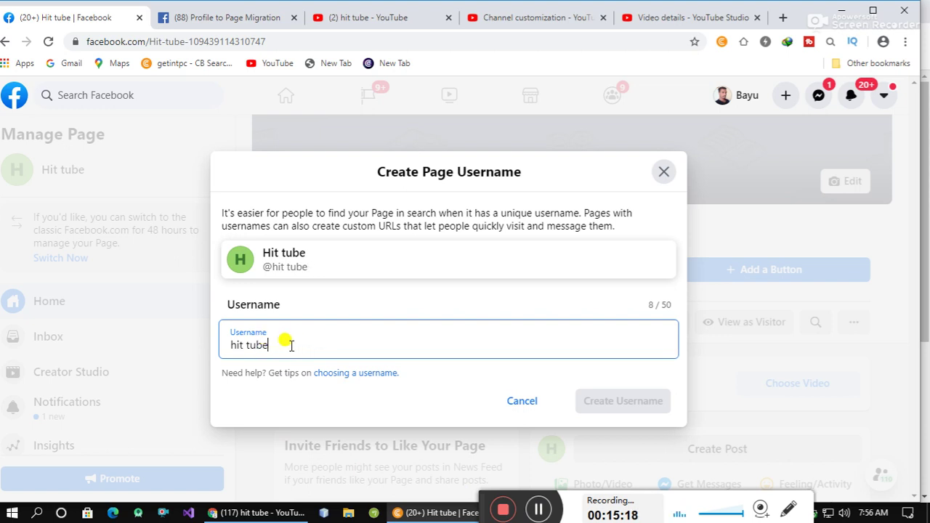
Step: Set the page username to hittube4, create it and finish the username setup
click(536, 509)
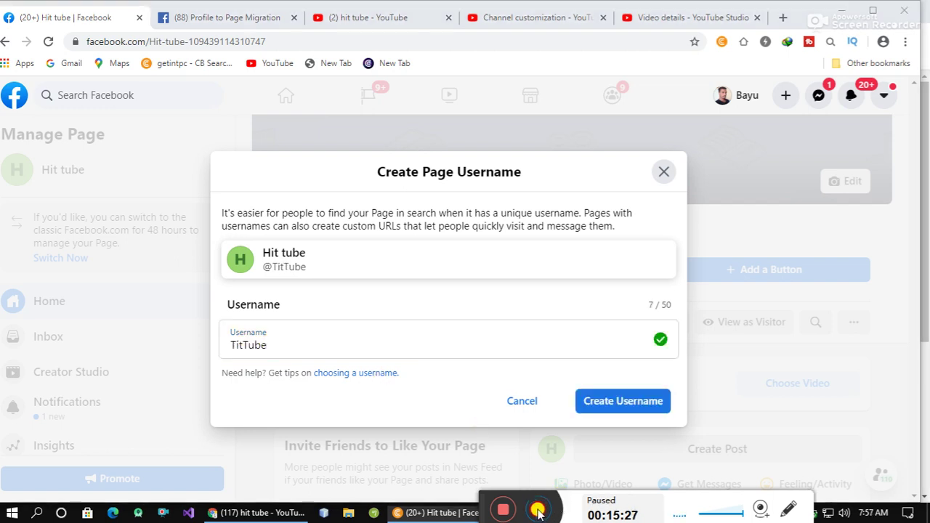
click(537, 509)
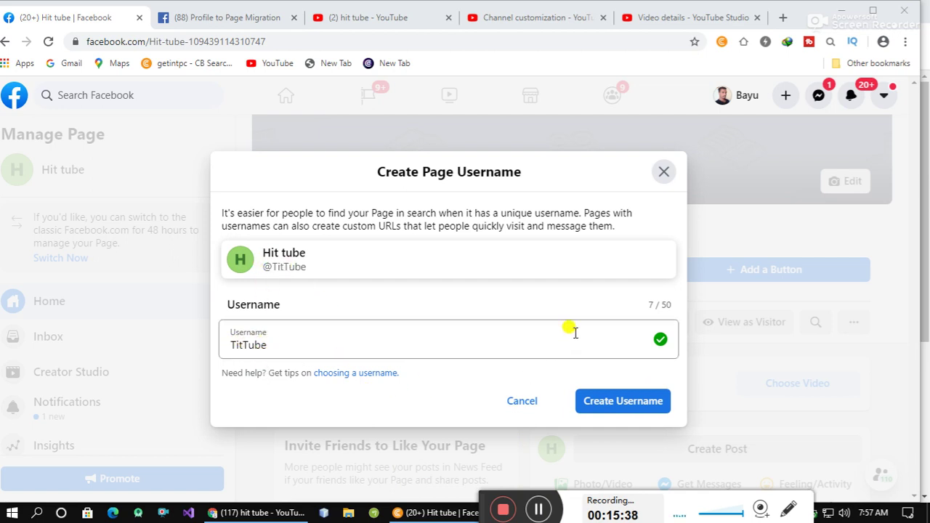
click(538, 509)
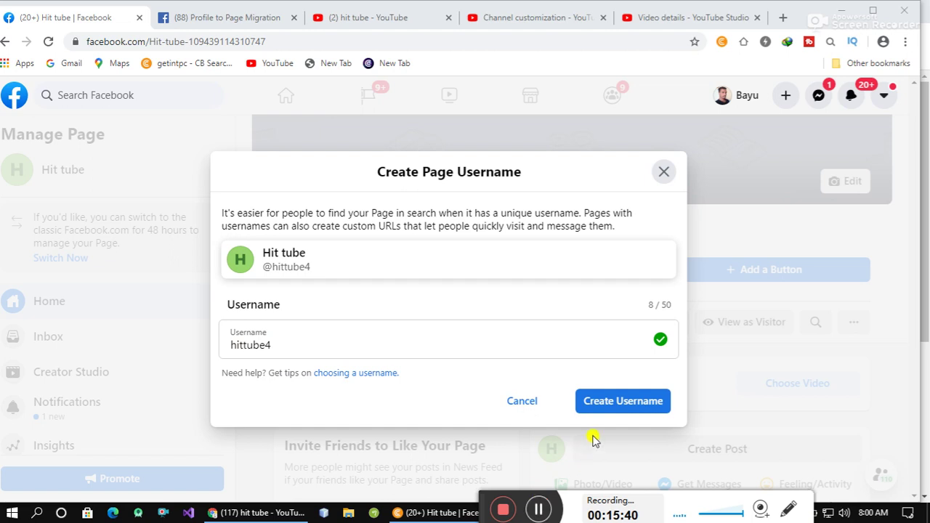
click(623, 404)
click(528, 512)
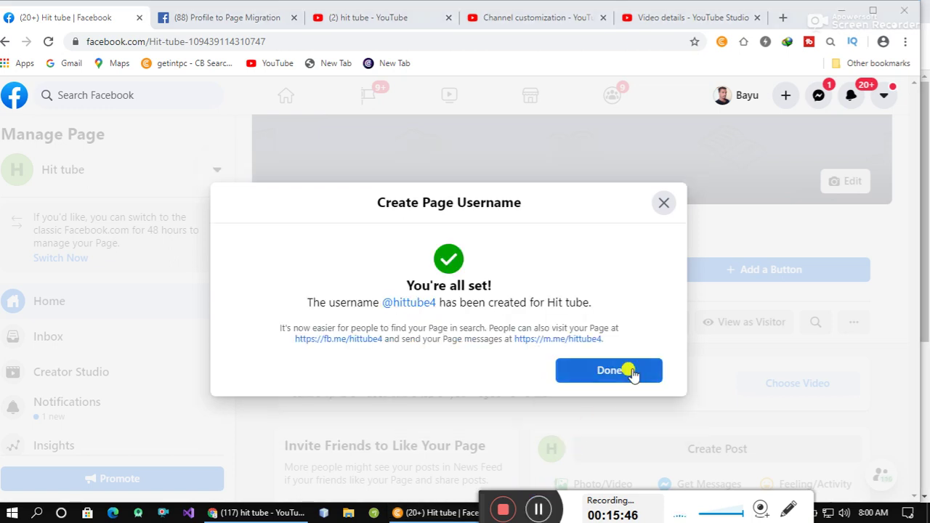
click(614, 372)
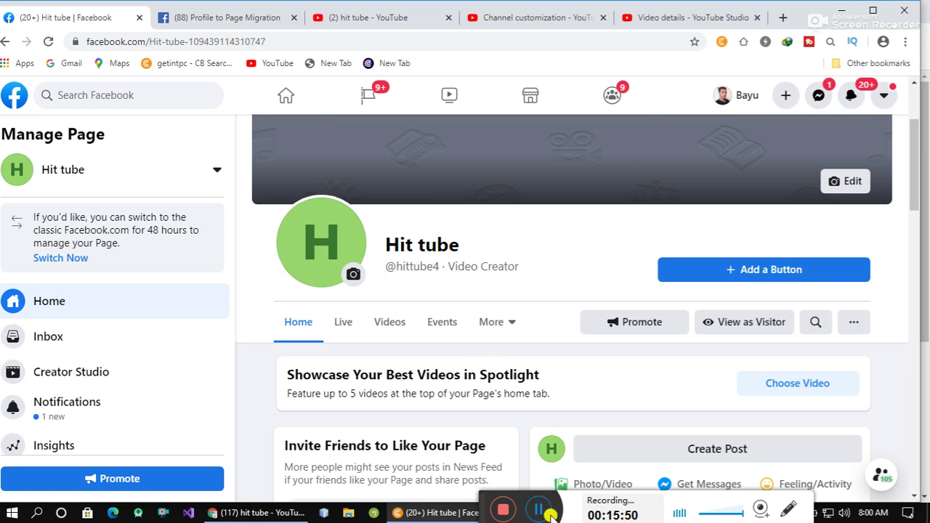
Step: Look over the Hit tube page from the cover photo, profile picture and username area to the friend invitations and post area
scroll(602, 249, up, 2)
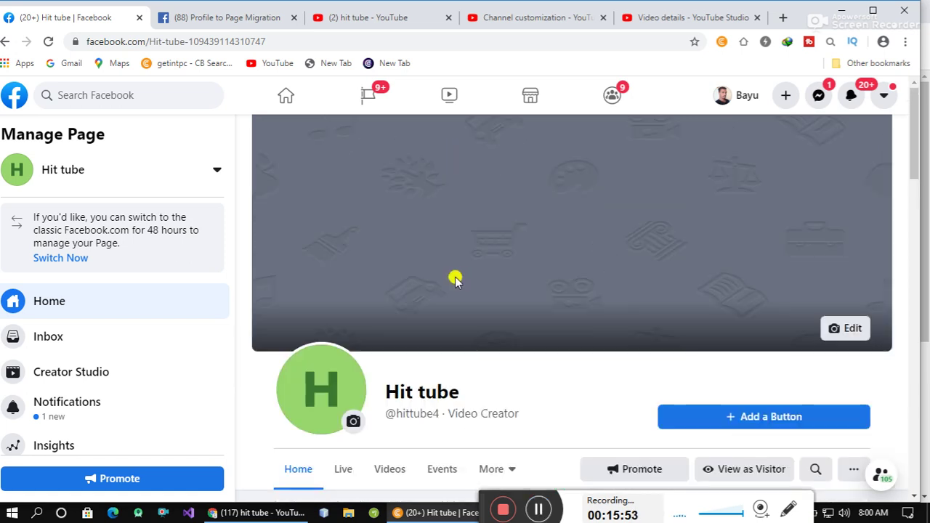
scroll(463, 281, down, 2)
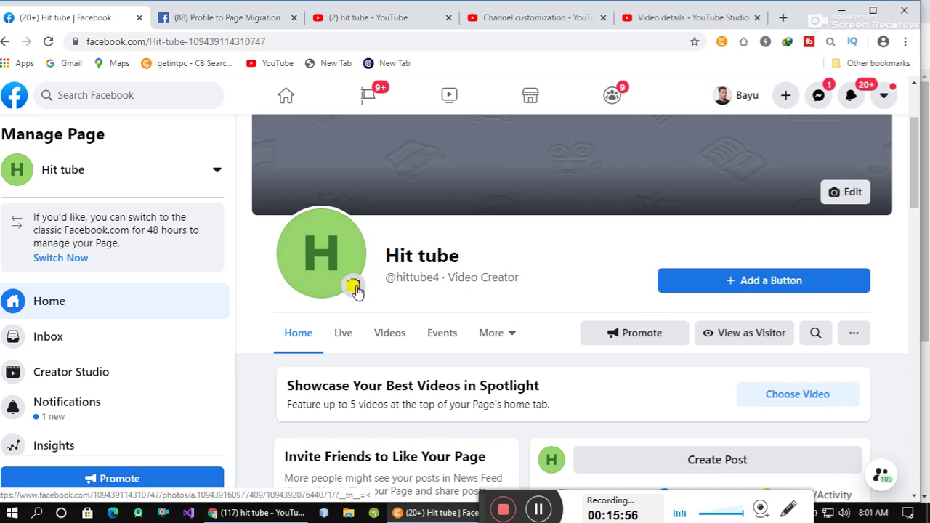
scroll(615, 263, up, 2)
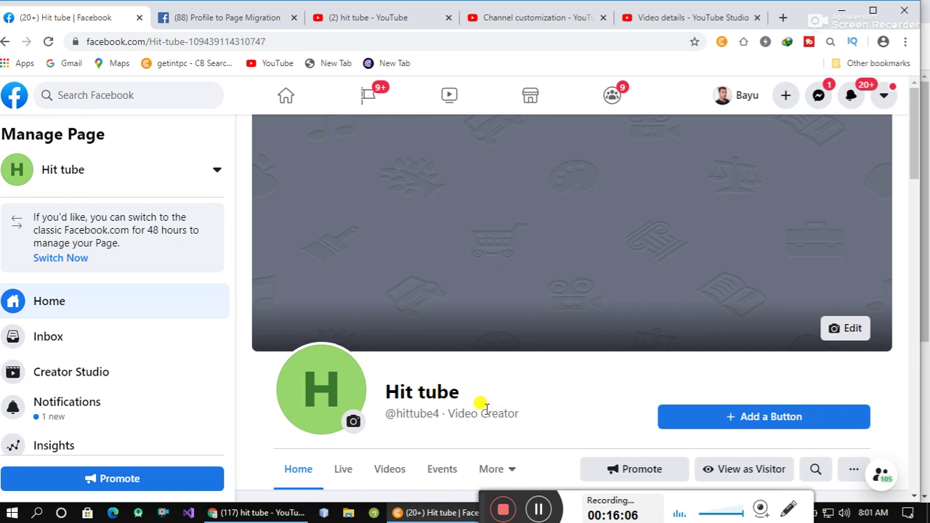
scroll(479, 414, down, 1)
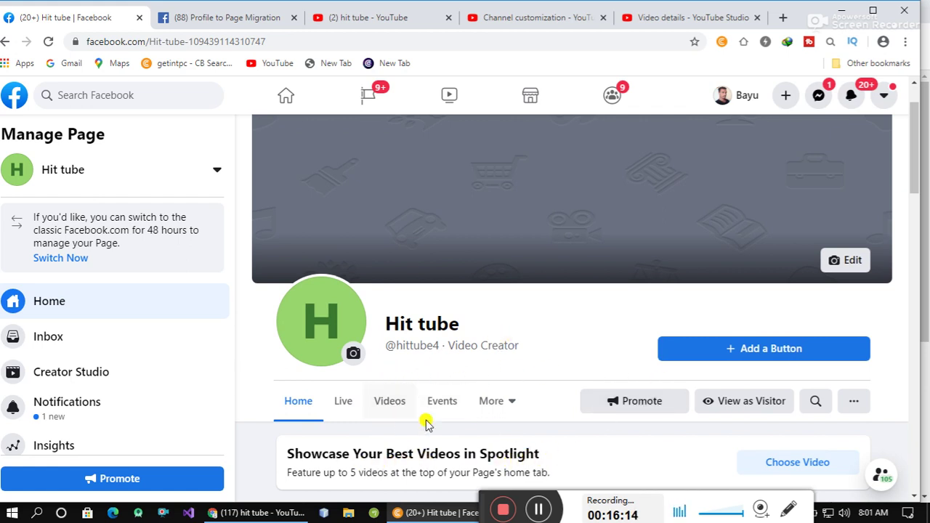
scroll(439, 425, down, 2)
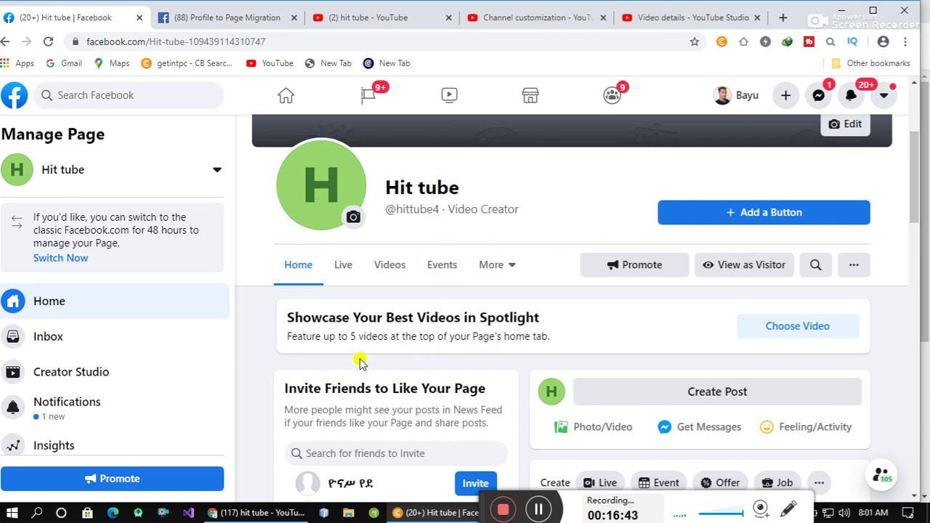
scroll(386, 366, down, 2)
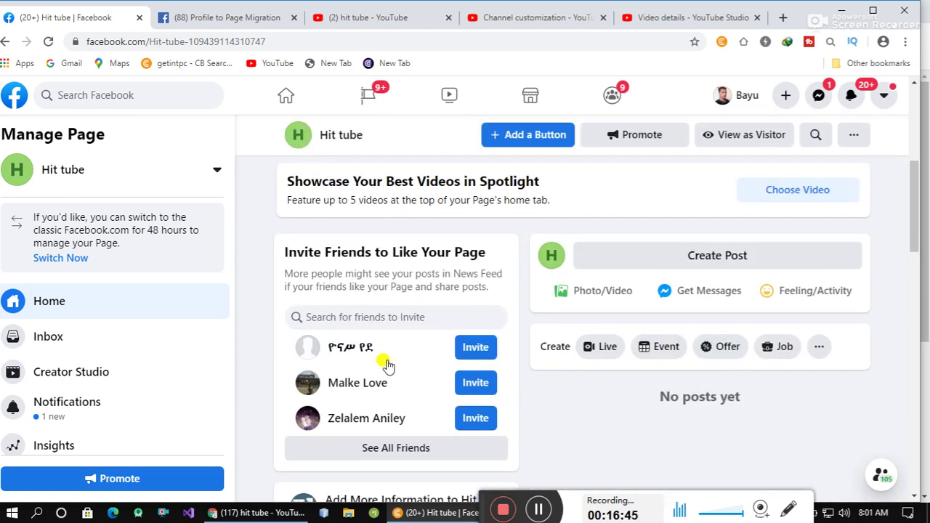